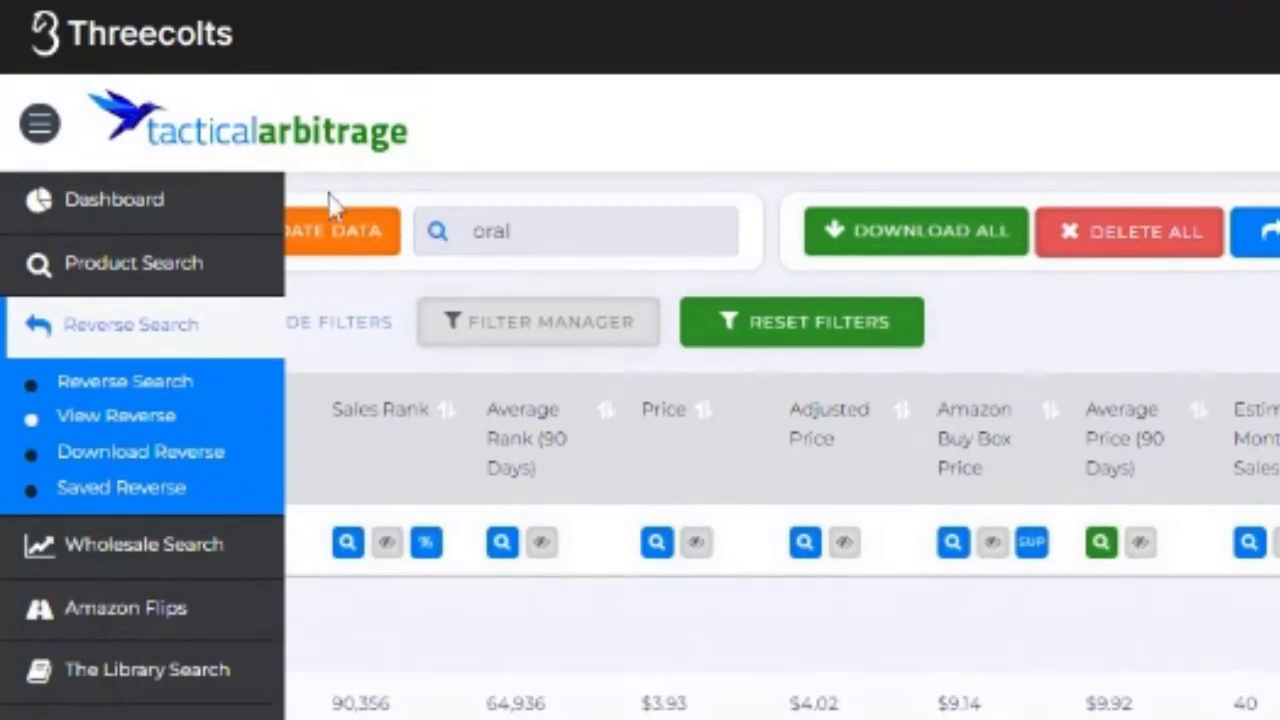
- Open the Reverse Product Search form from the sidebar's Reverse Search menu
scroll(333, 205, "up", 3)
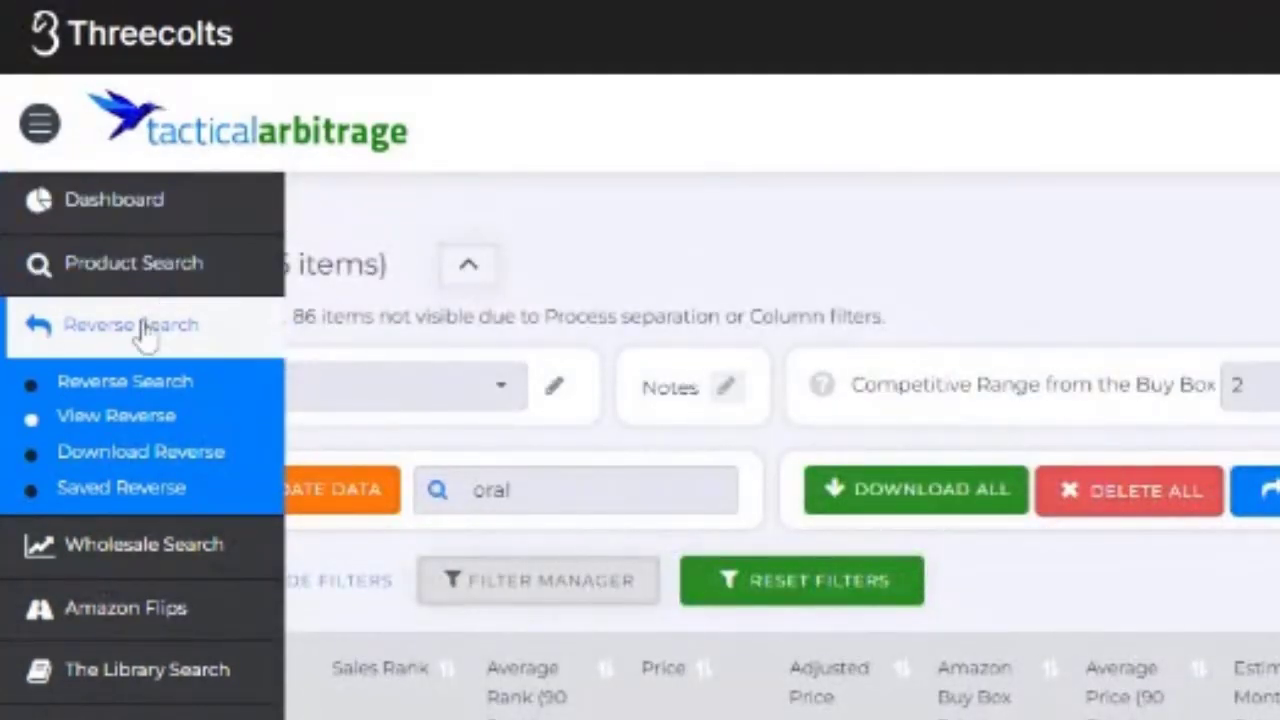
left_click(145, 336)
left_click(145, 336)
left_click(145, 390)
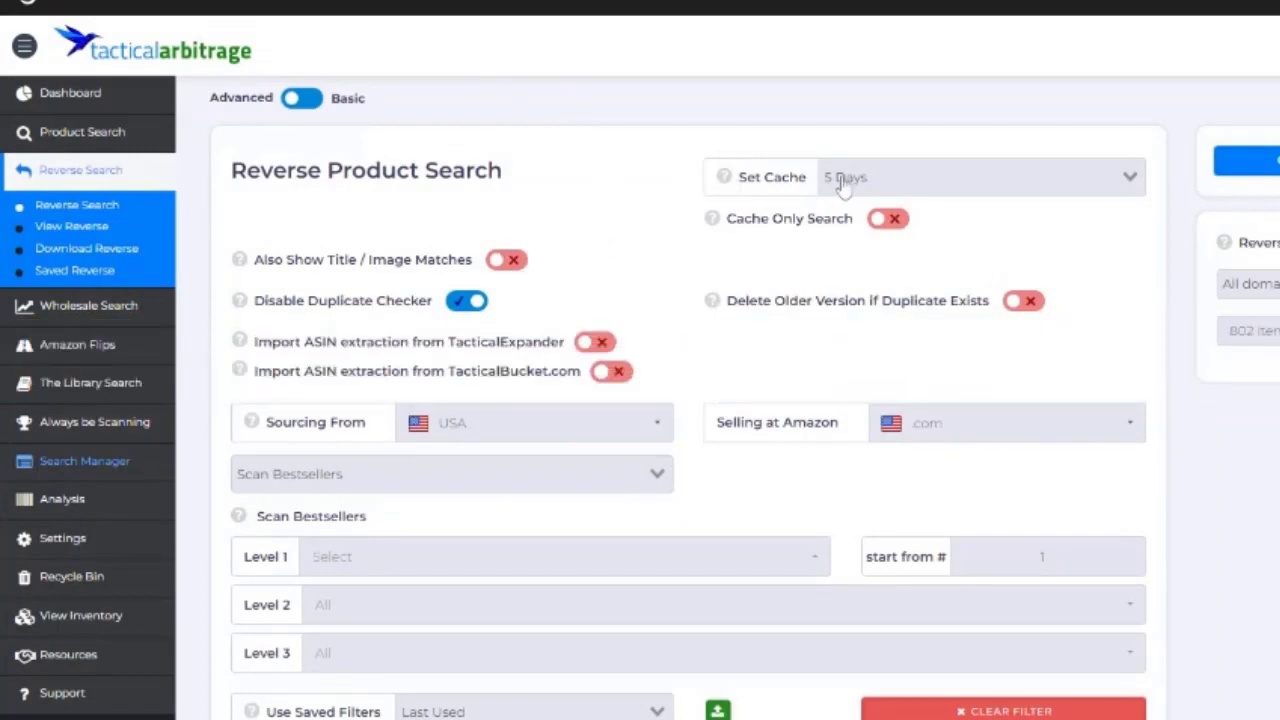
scroll(843, 185, "down", 1)
scroll(870, 185, "up", 1)
scroll(816, 345, "down", 1)
scroll(812, 335, "up", 1)
scroll(1160, 370, "down", 1)
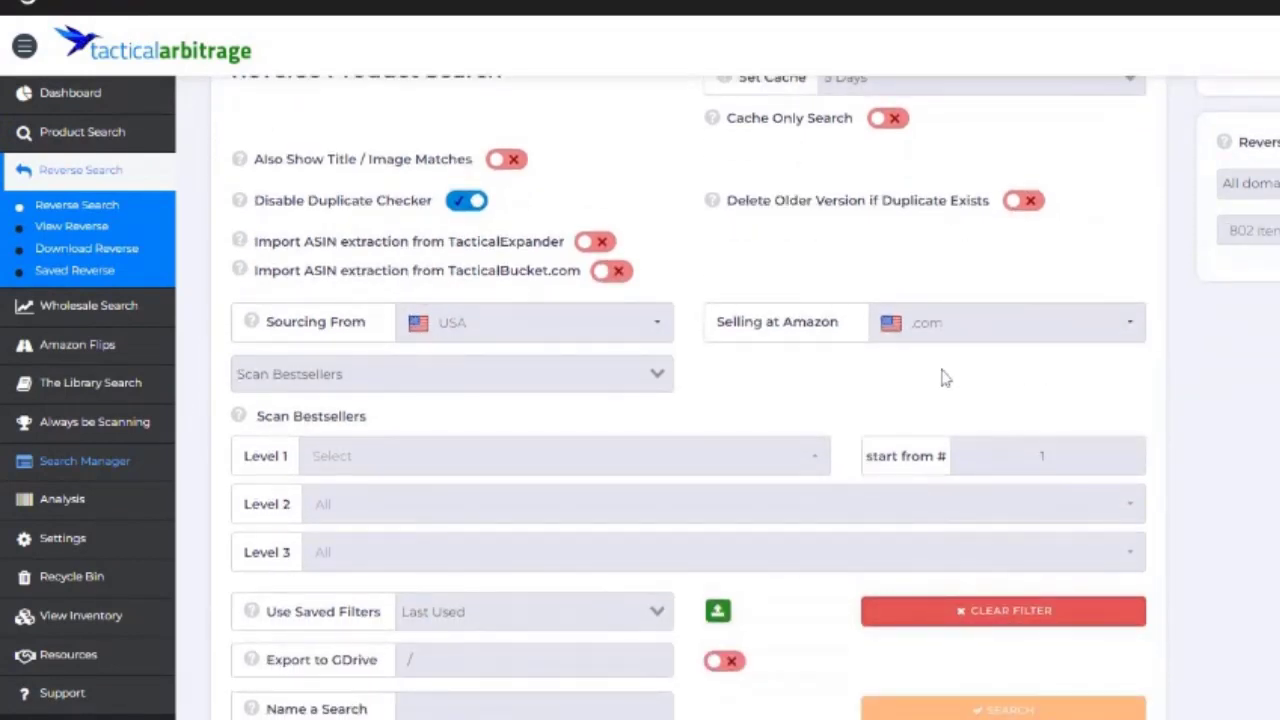
scroll(695, 341, "up", 1)
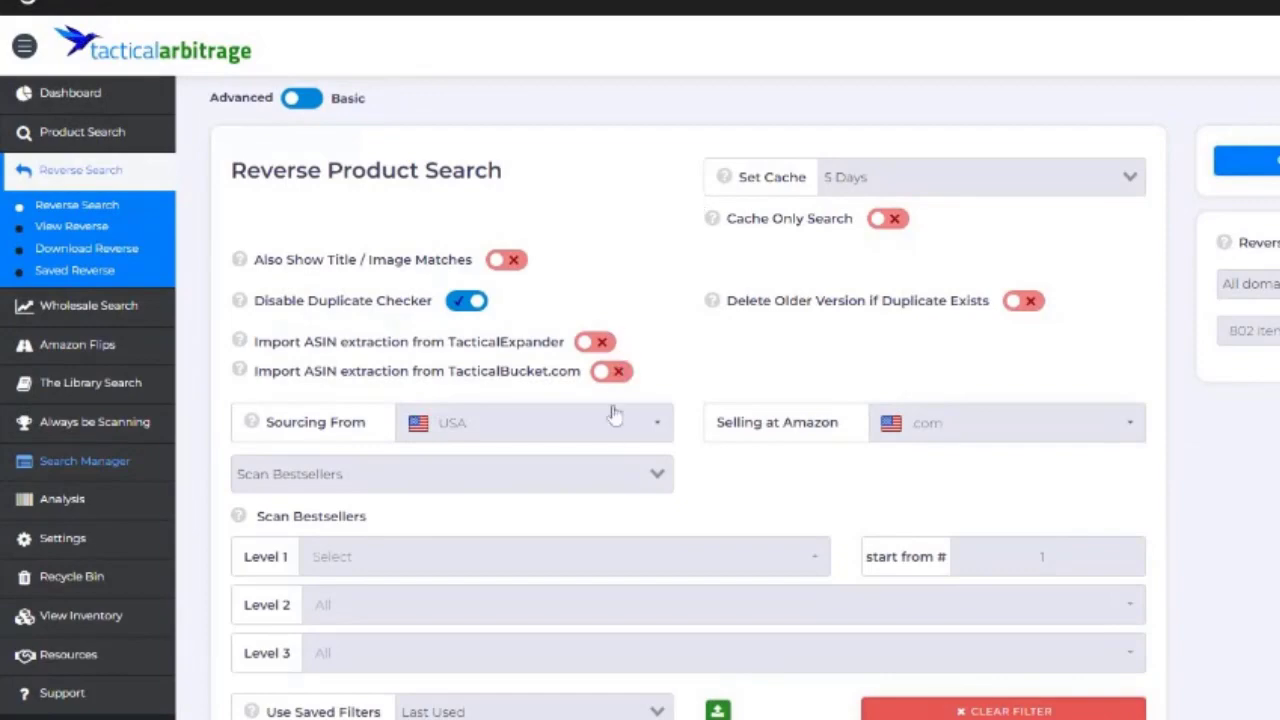
left_click(591, 478)
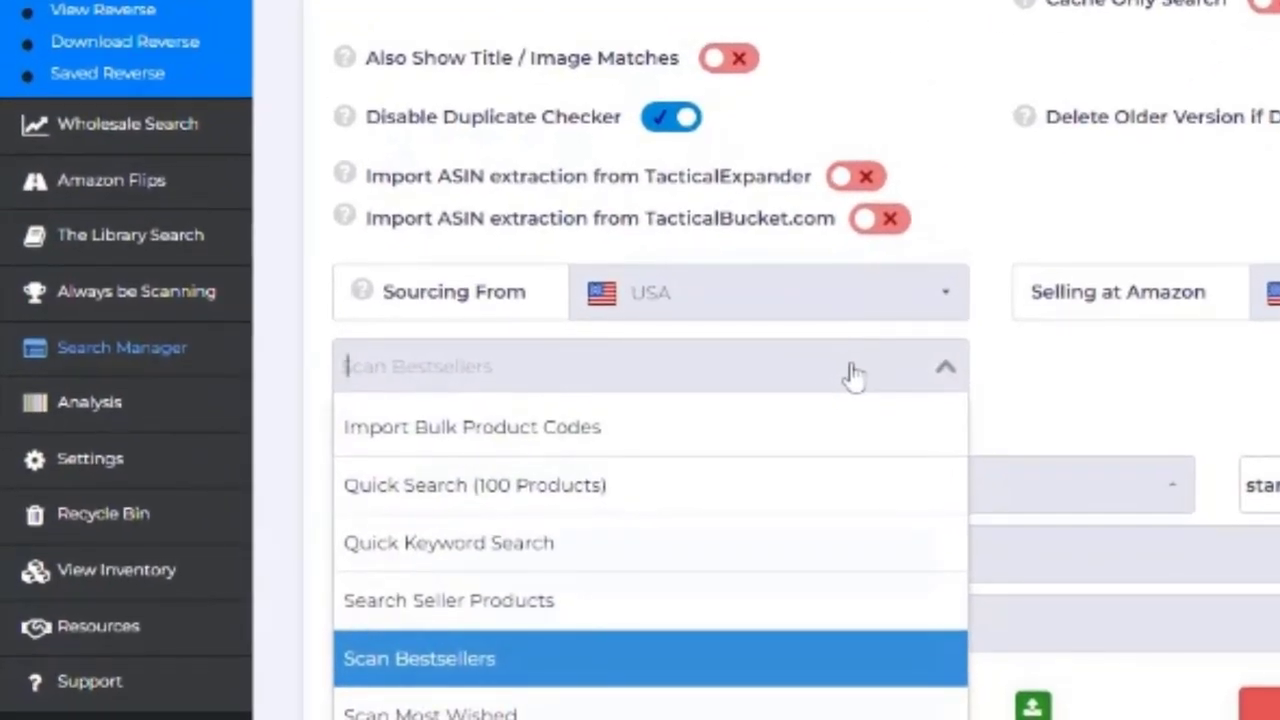
left_click(943, 375)
left_click(943, 372)
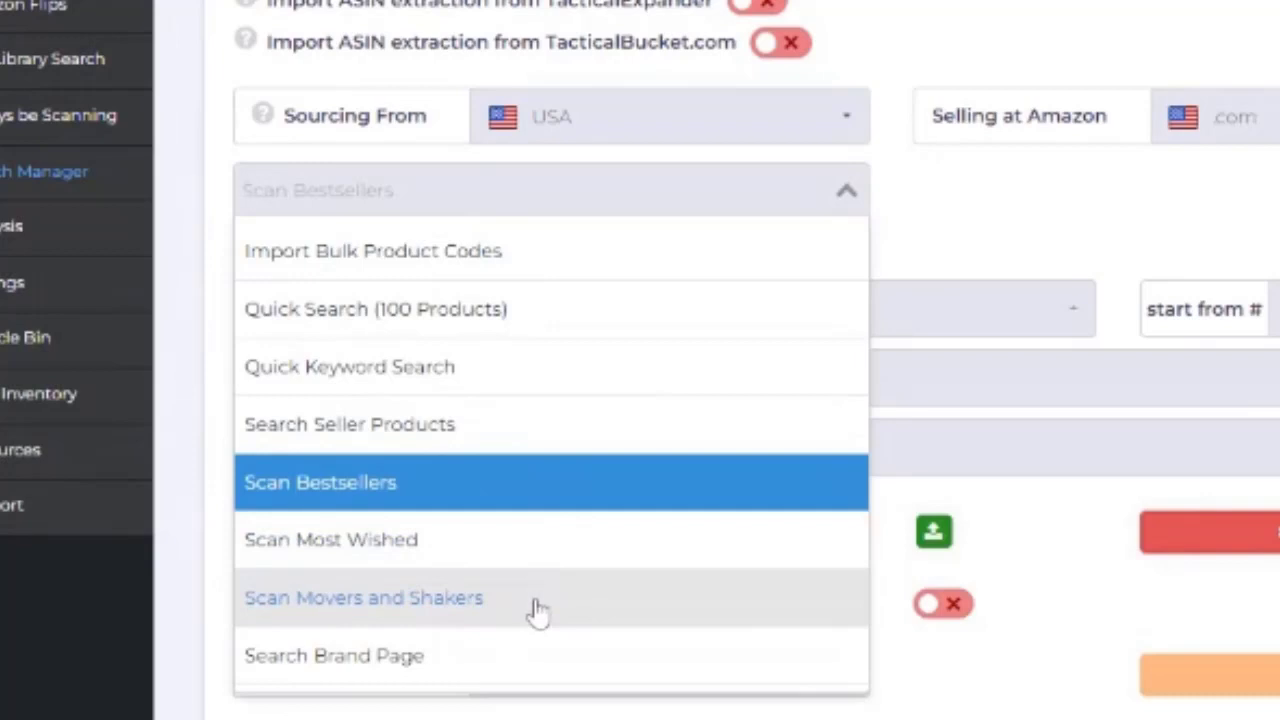
left_click(473, 446)
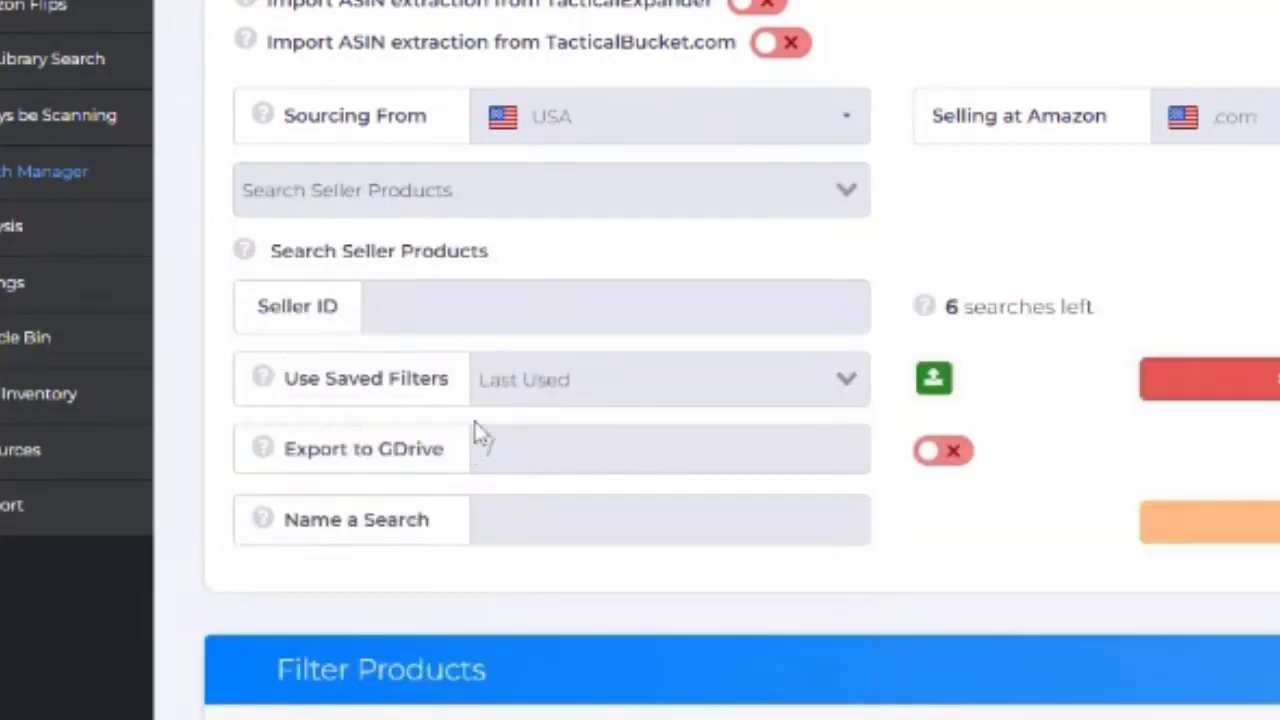
left_click(363, 300)
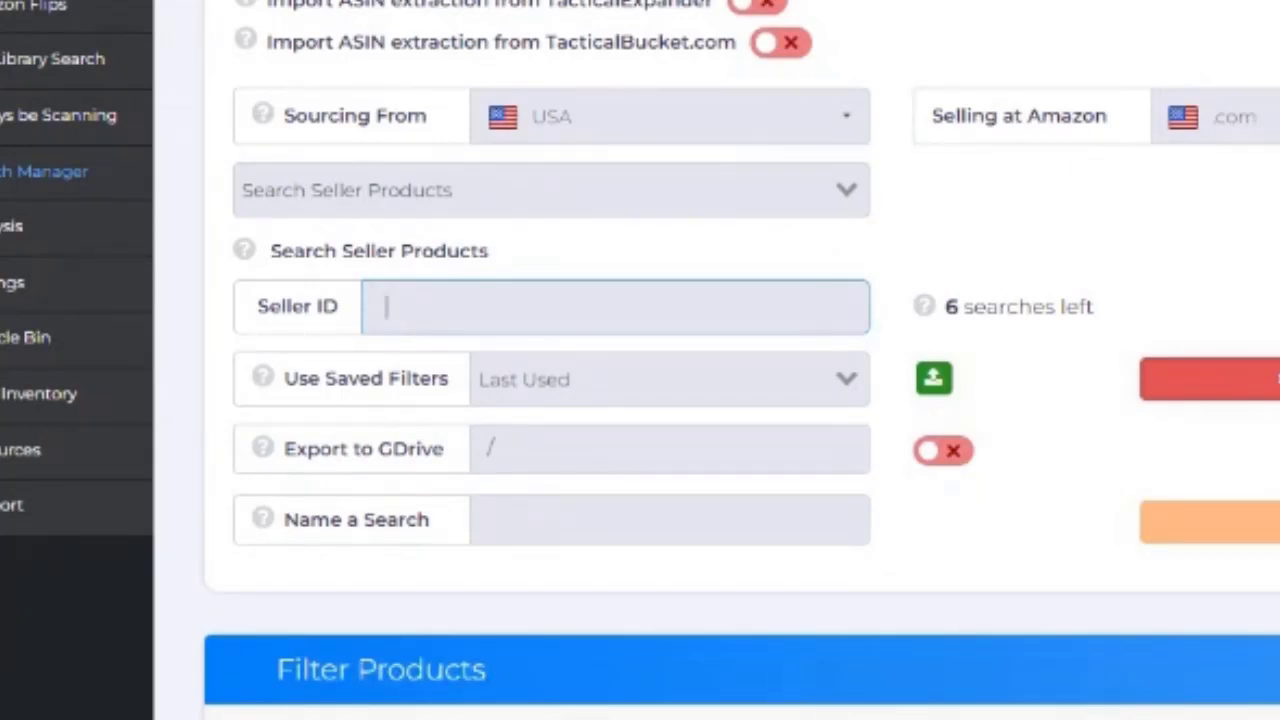
mouse_move(924, 318)
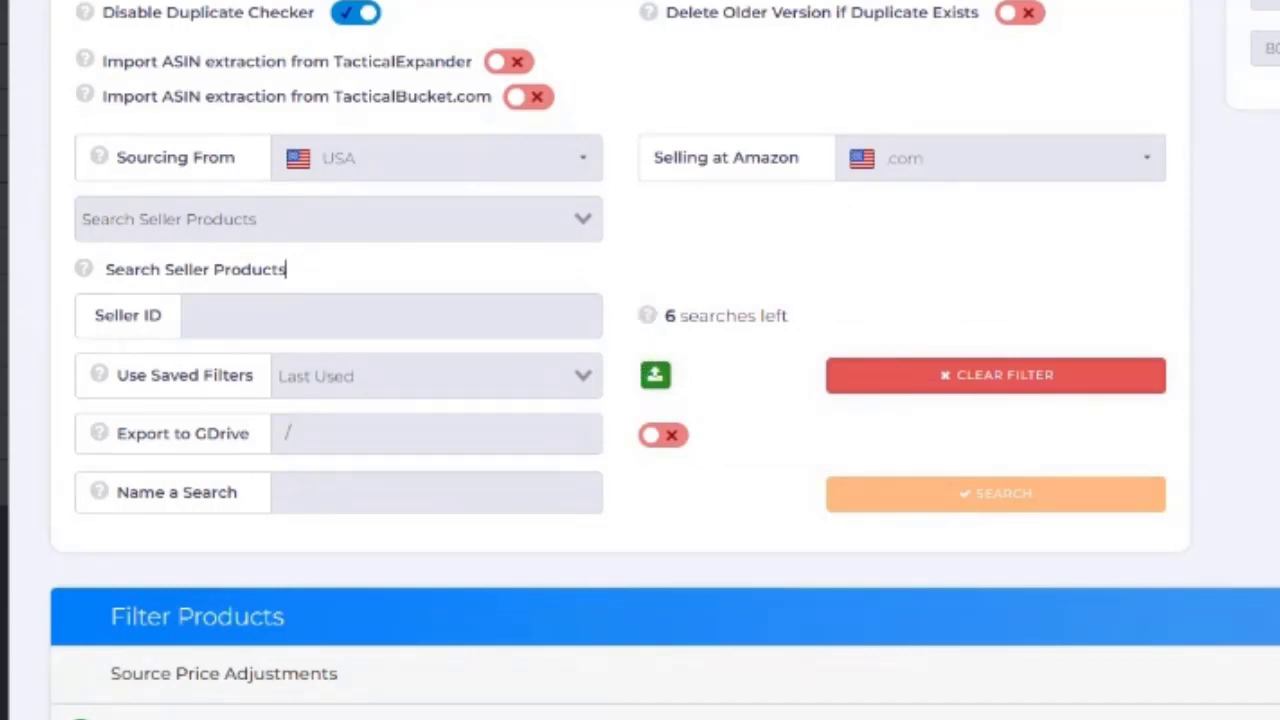
left_click(397, 236)
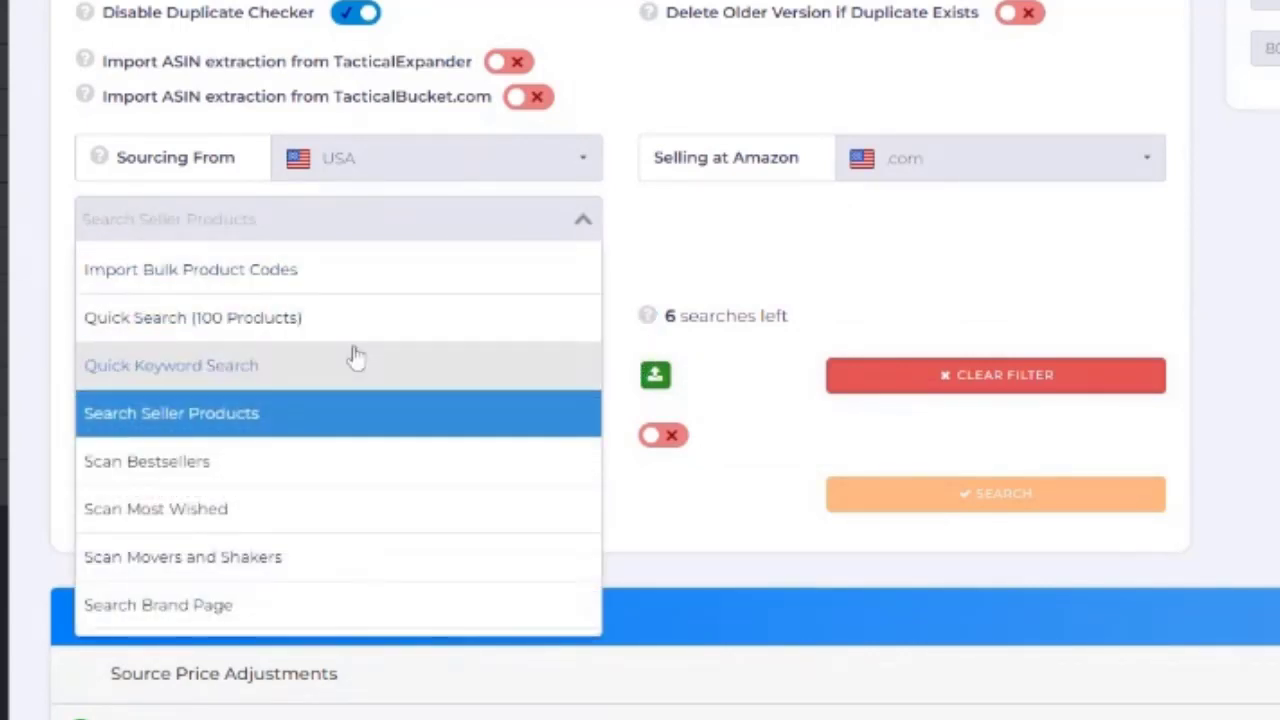
left_click(334, 474)
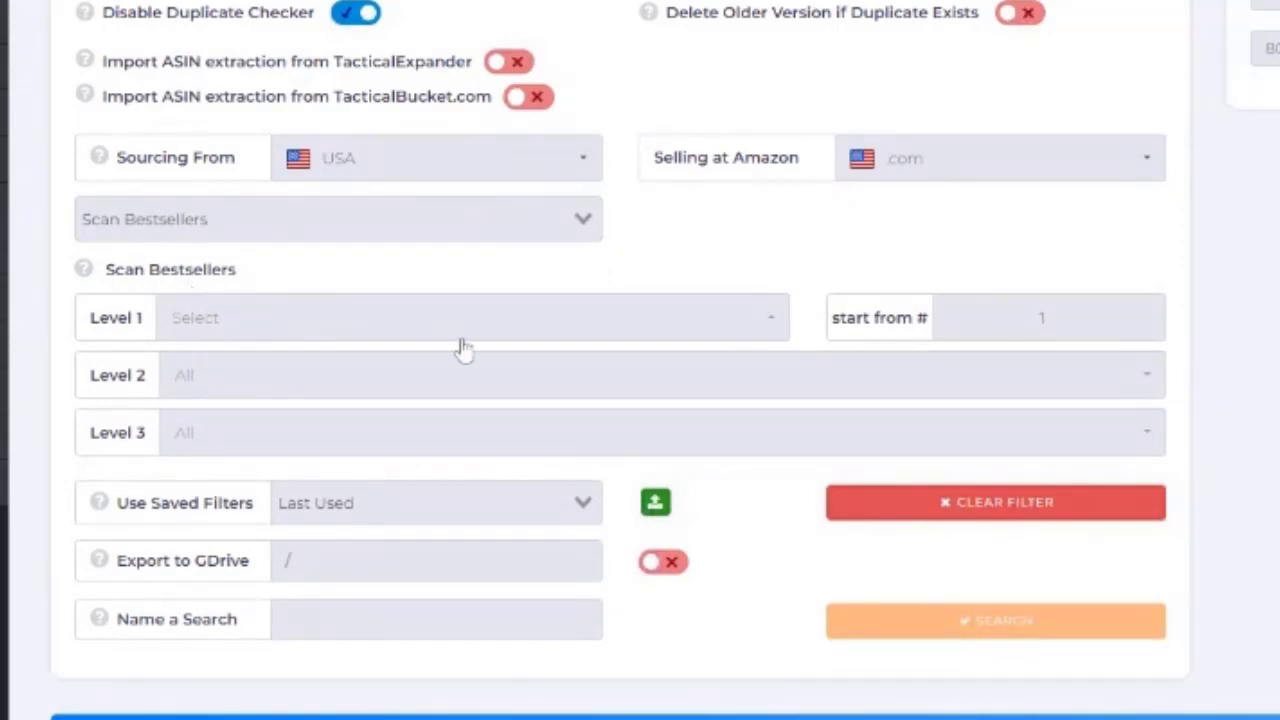
- Set the category to Grocery & Gourmet Food with Snack Foods as the second level
left_click(538, 334)
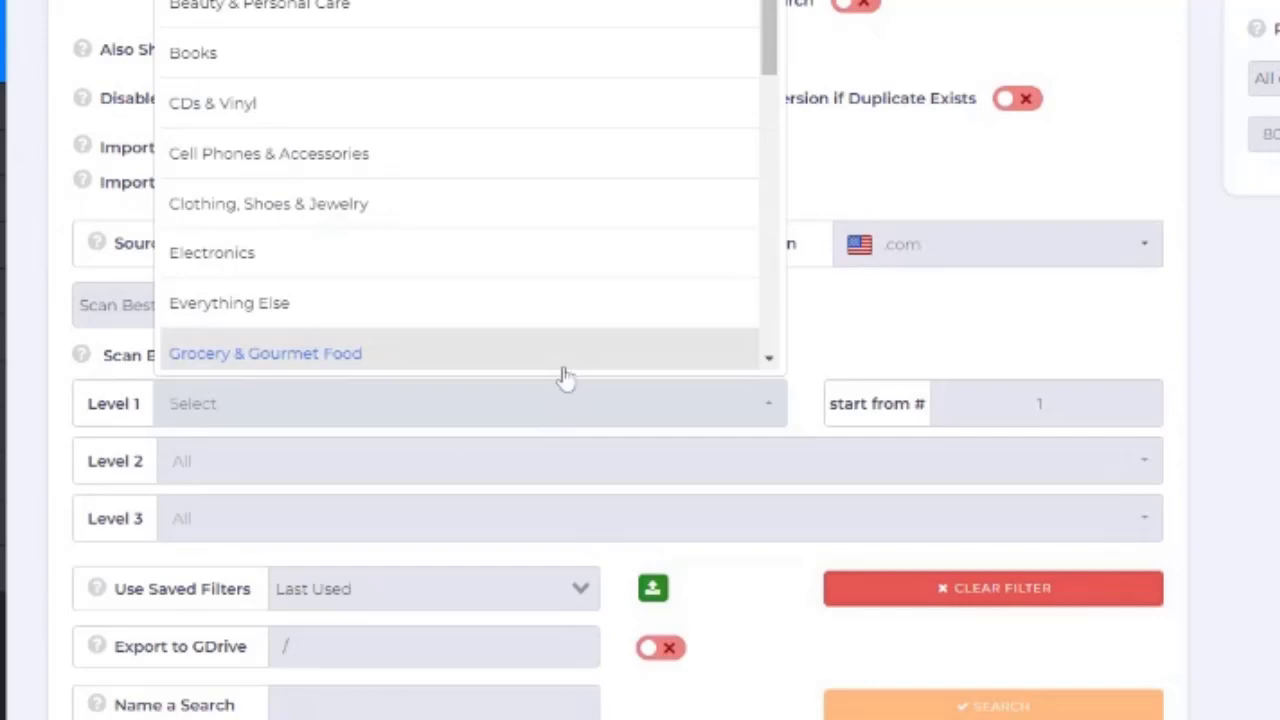
scroll(580, 443, "down", 3)
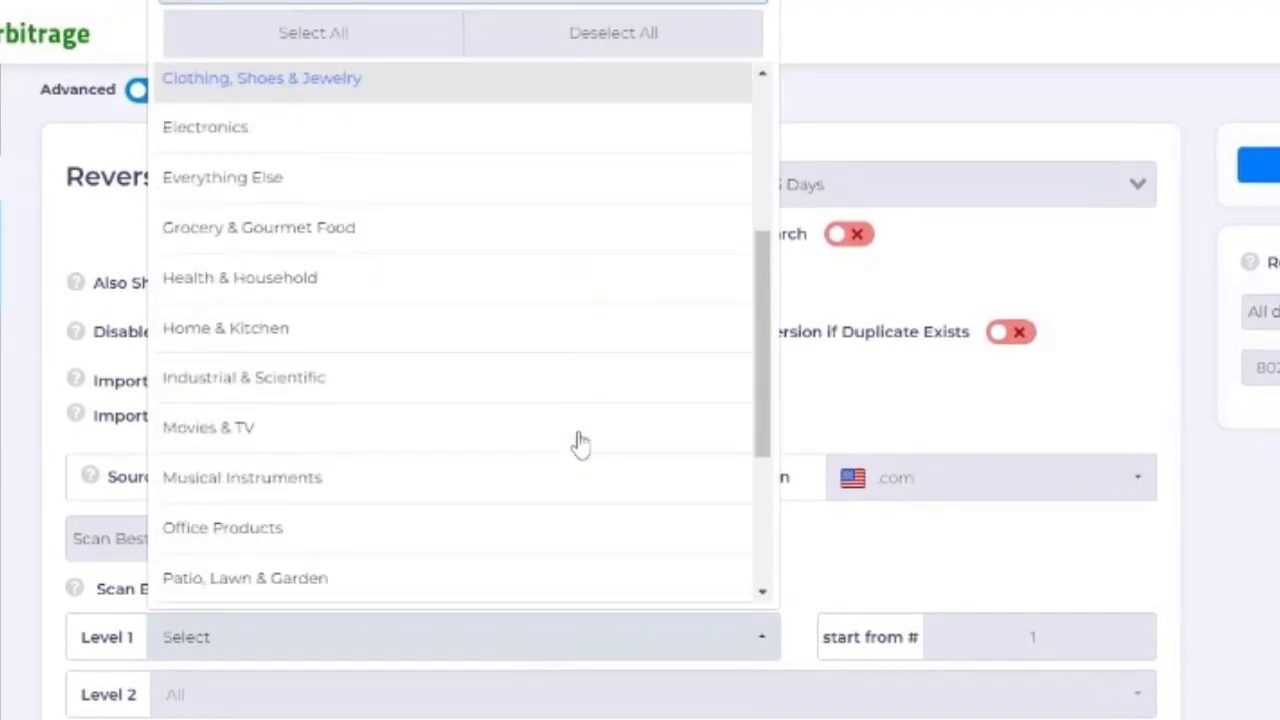
left_click(383, 245)
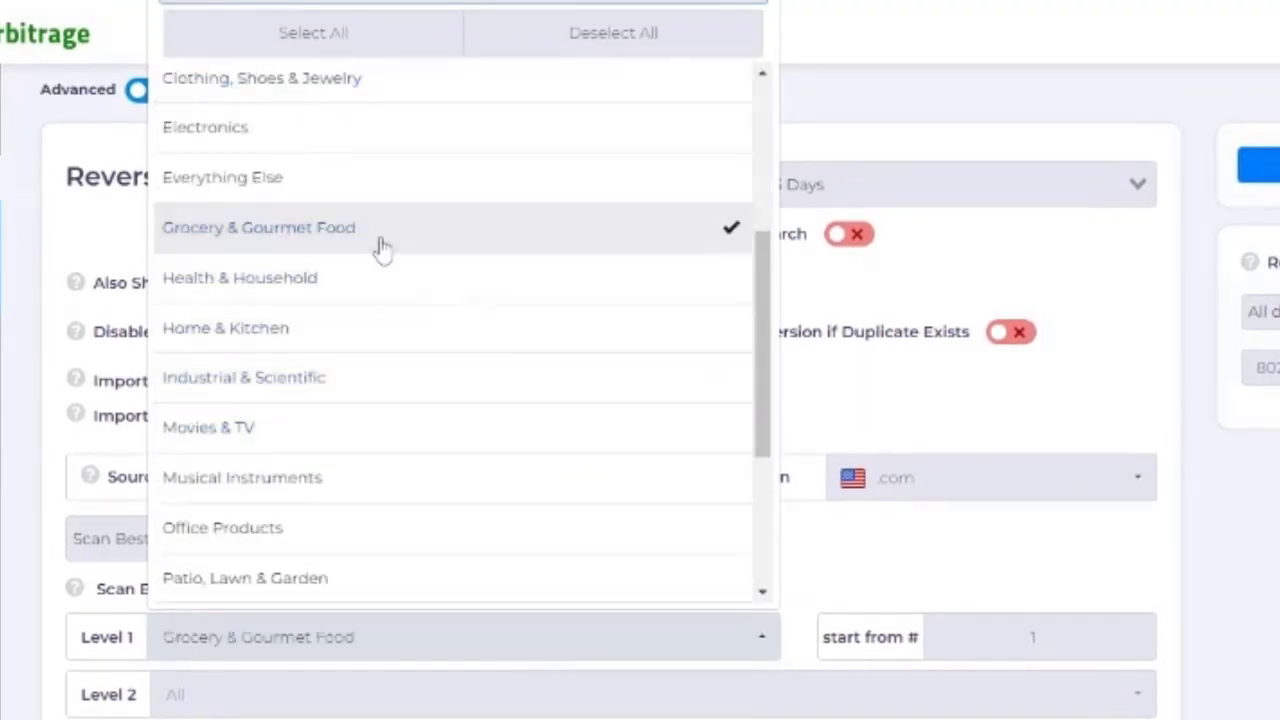
left_click(944, 380)
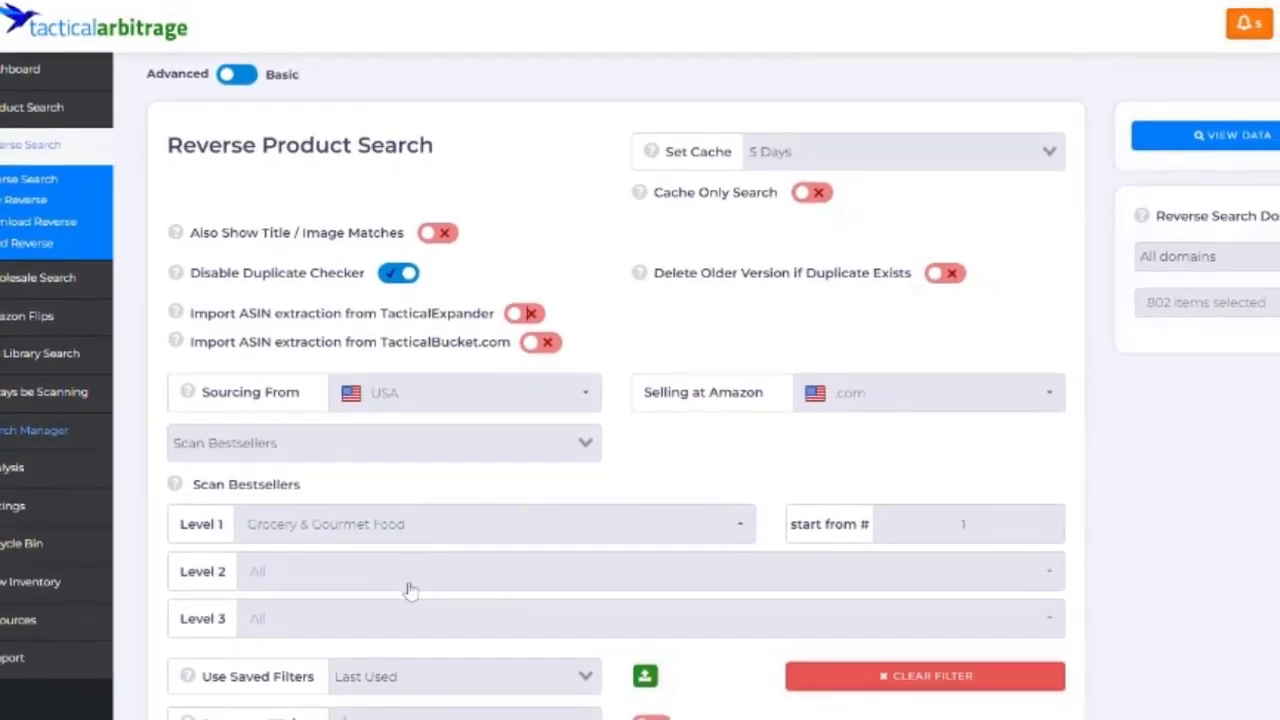
left_click(415, 588)
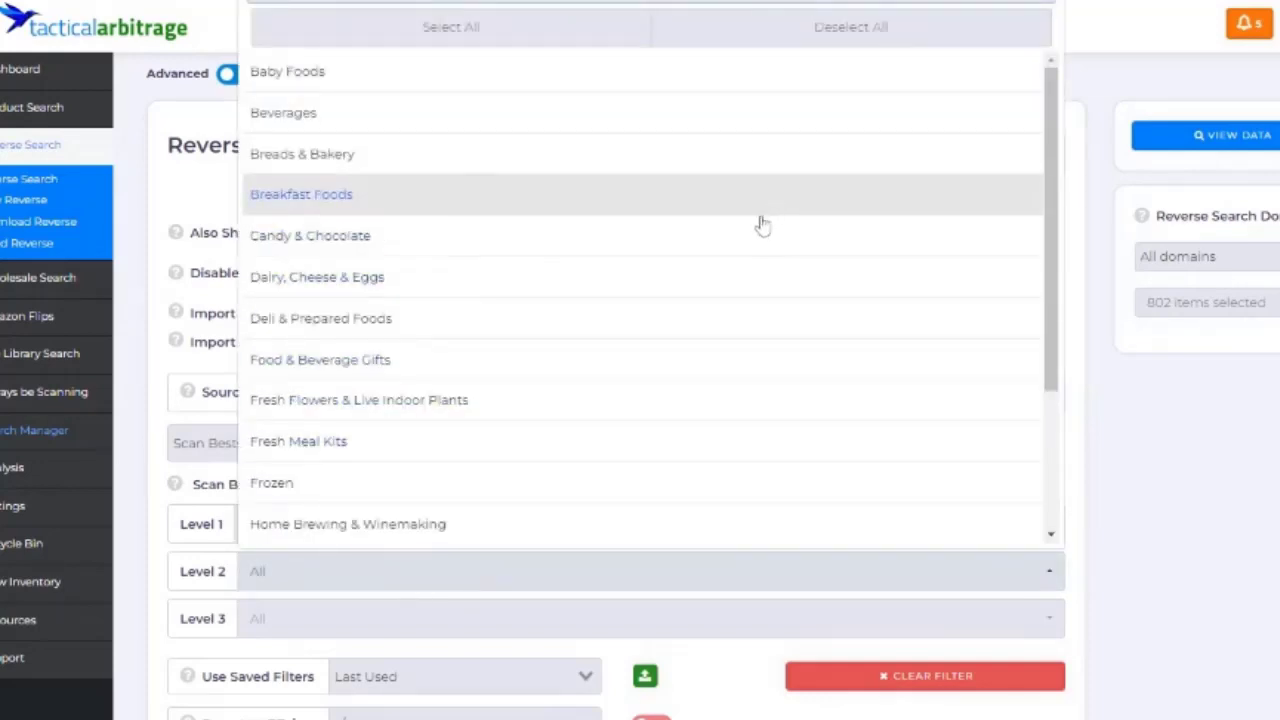
scroll(758, 235, "down", 3)
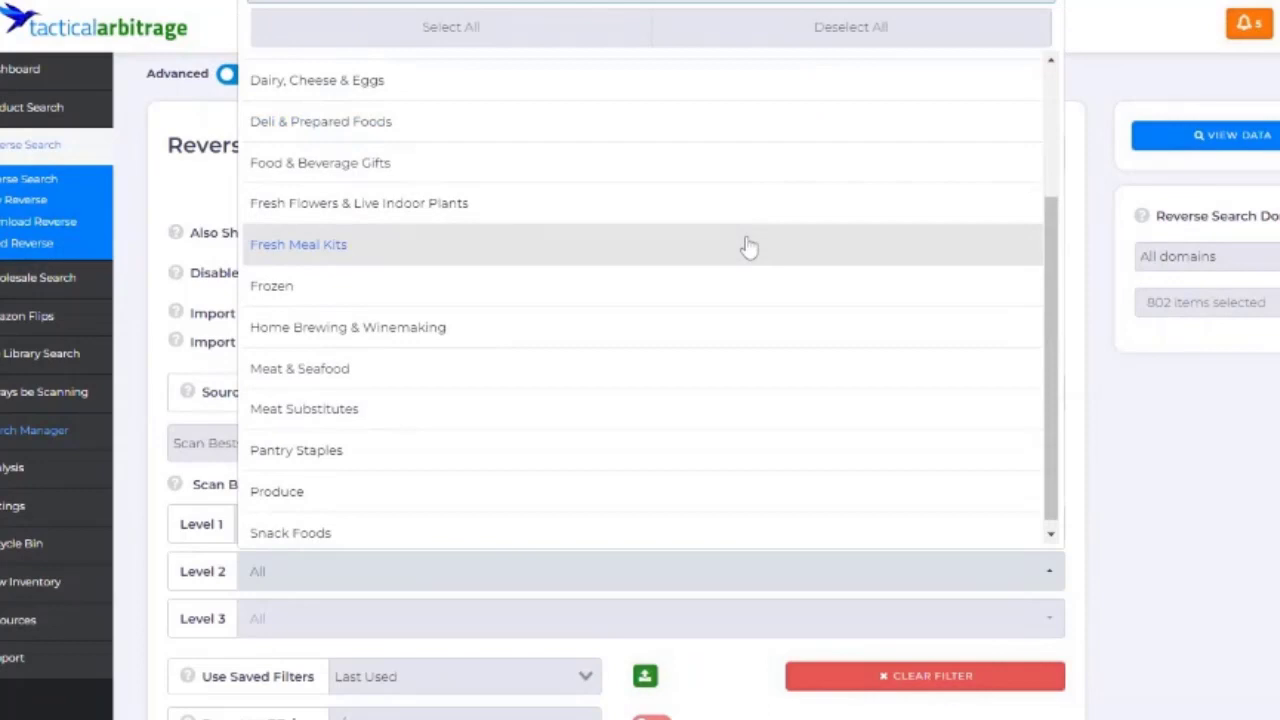
scroll(745, 270, "down", 2)
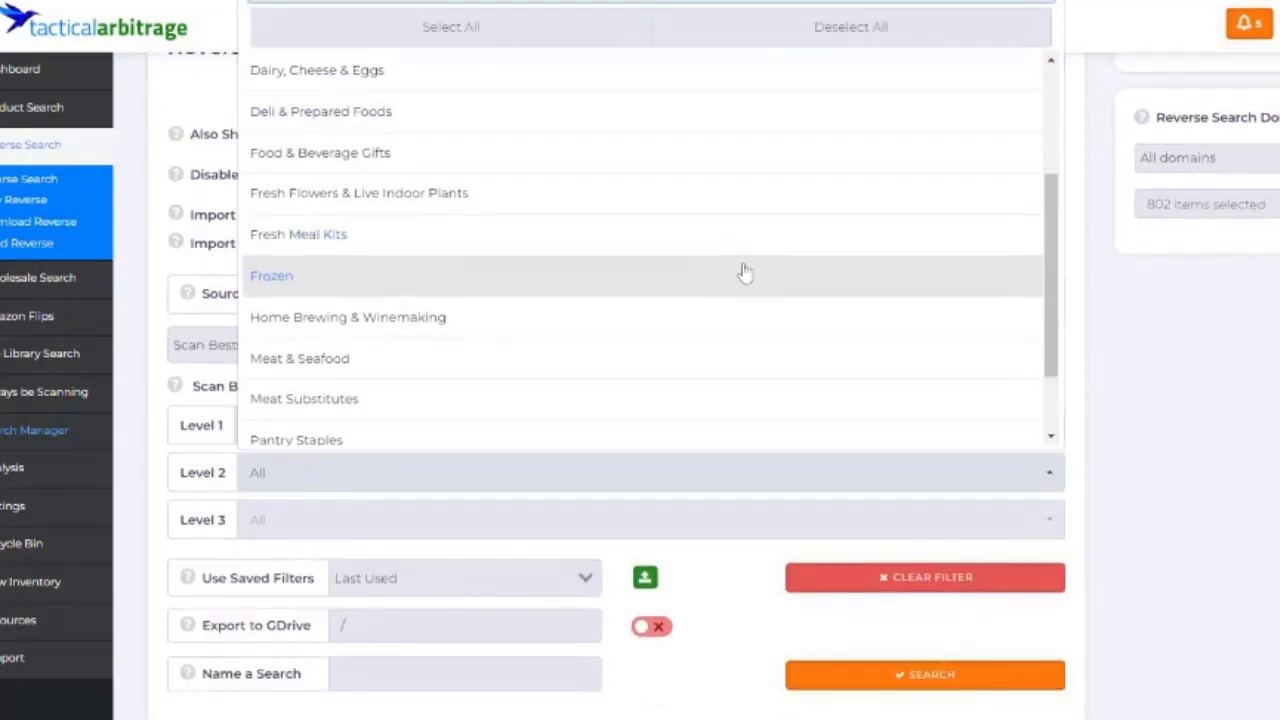
scroll(680, 275, "down", 2)
left_click(358, 428)
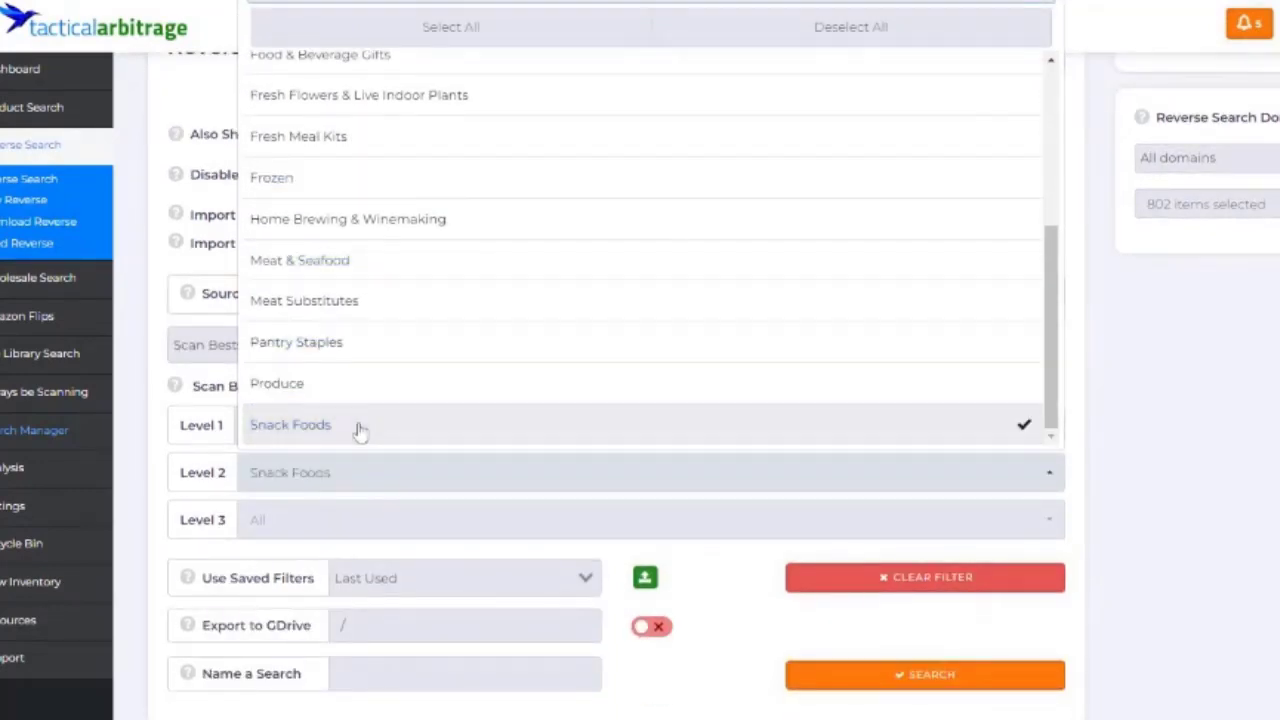
left_click(1148, 520)
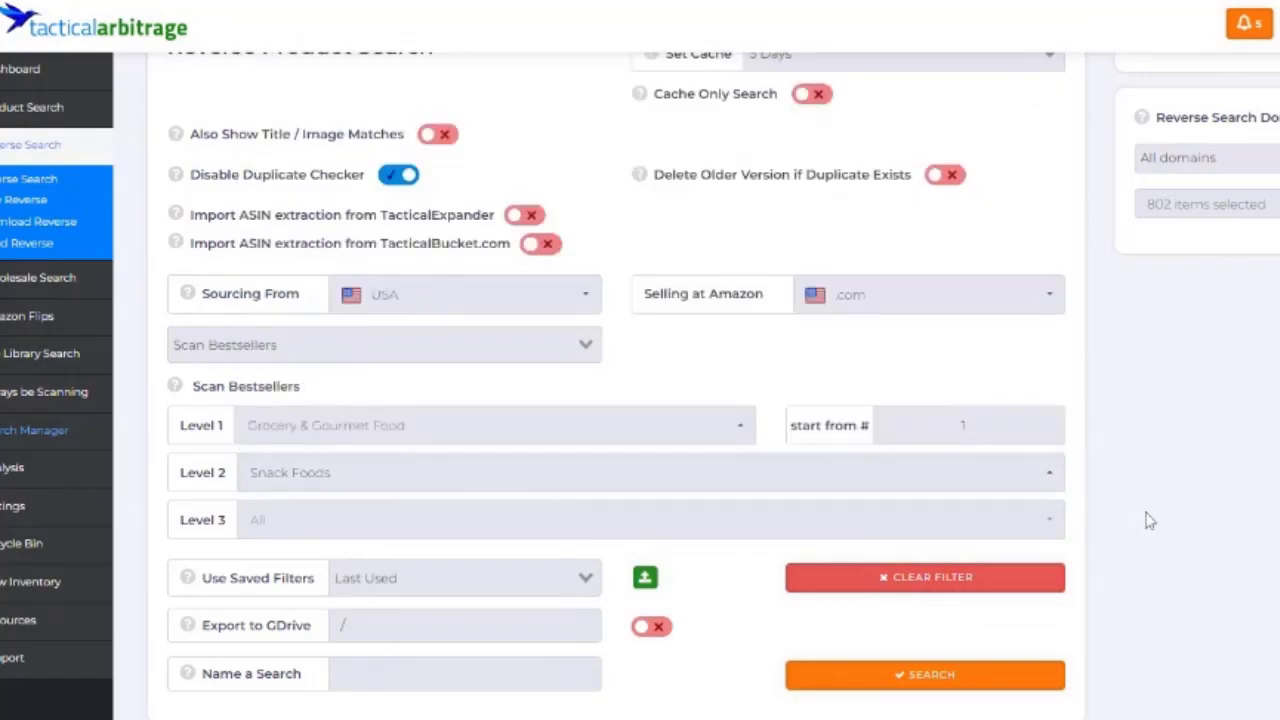
- Browse the Snack Foods subcategories in the Level 3 list, leaving it at All
left_click(736, 519)
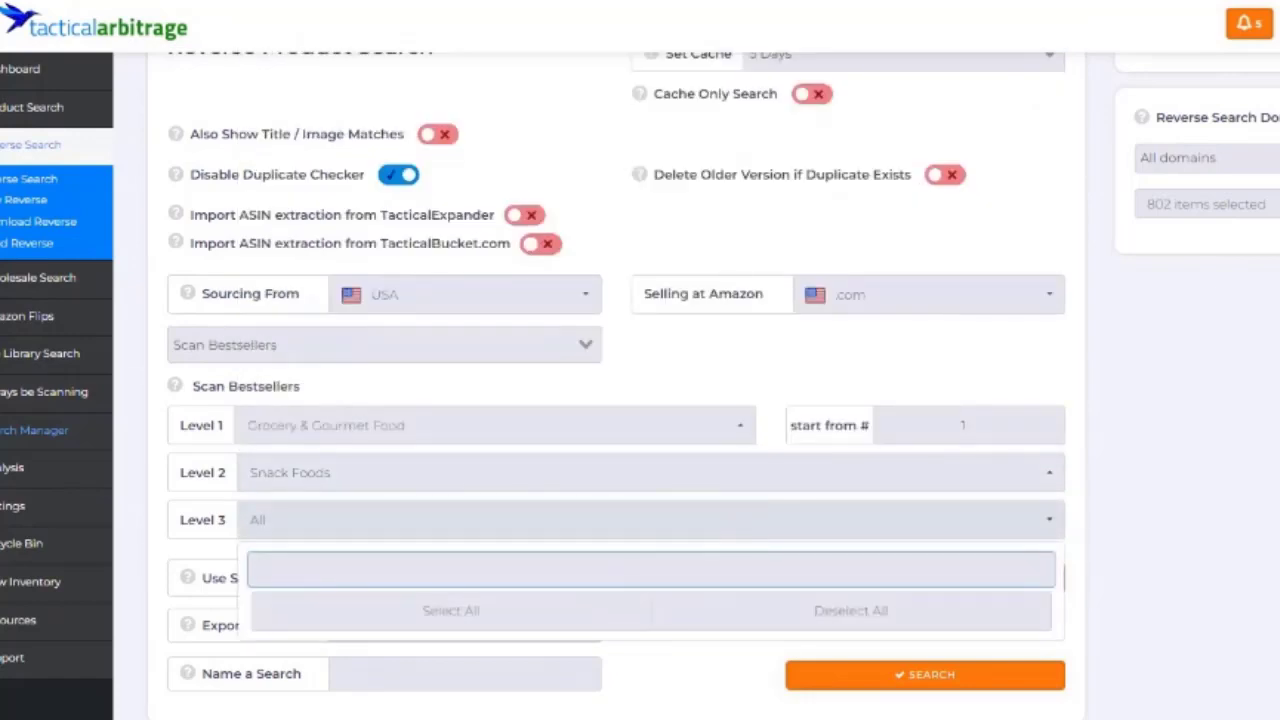
scroll(726, 349, "up", 1)
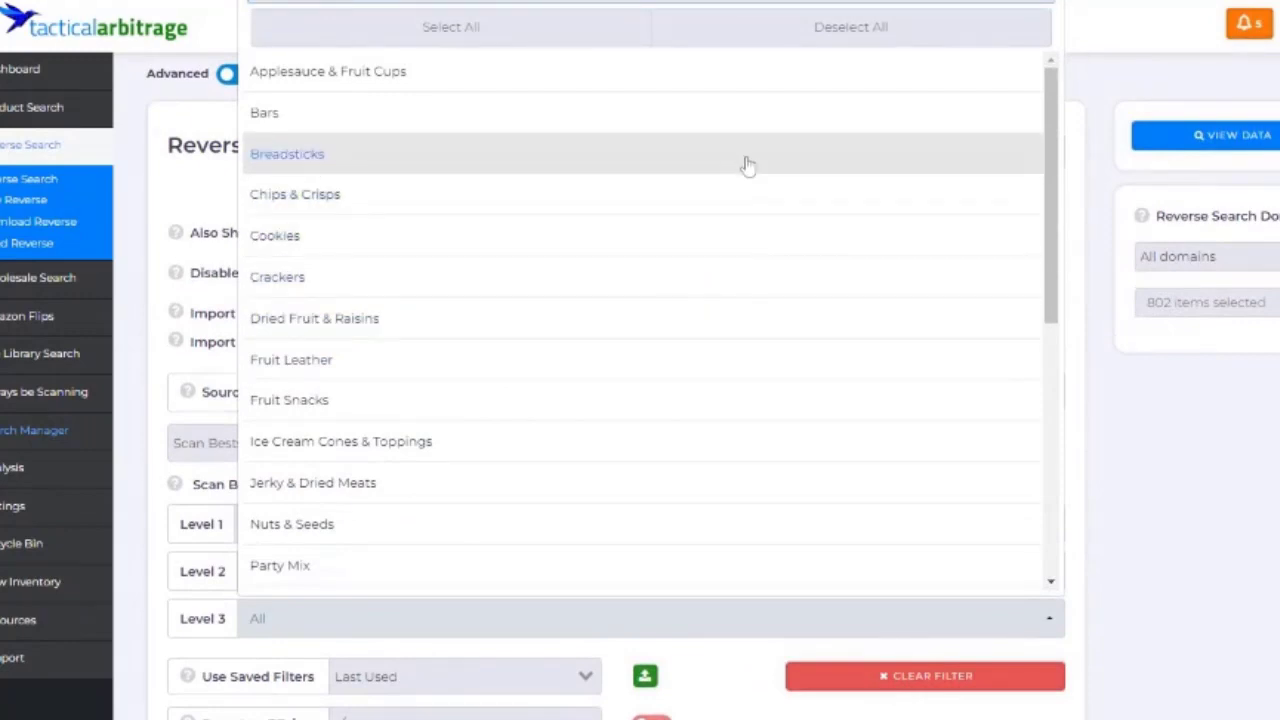
scroll(763, 211, "down", 4)
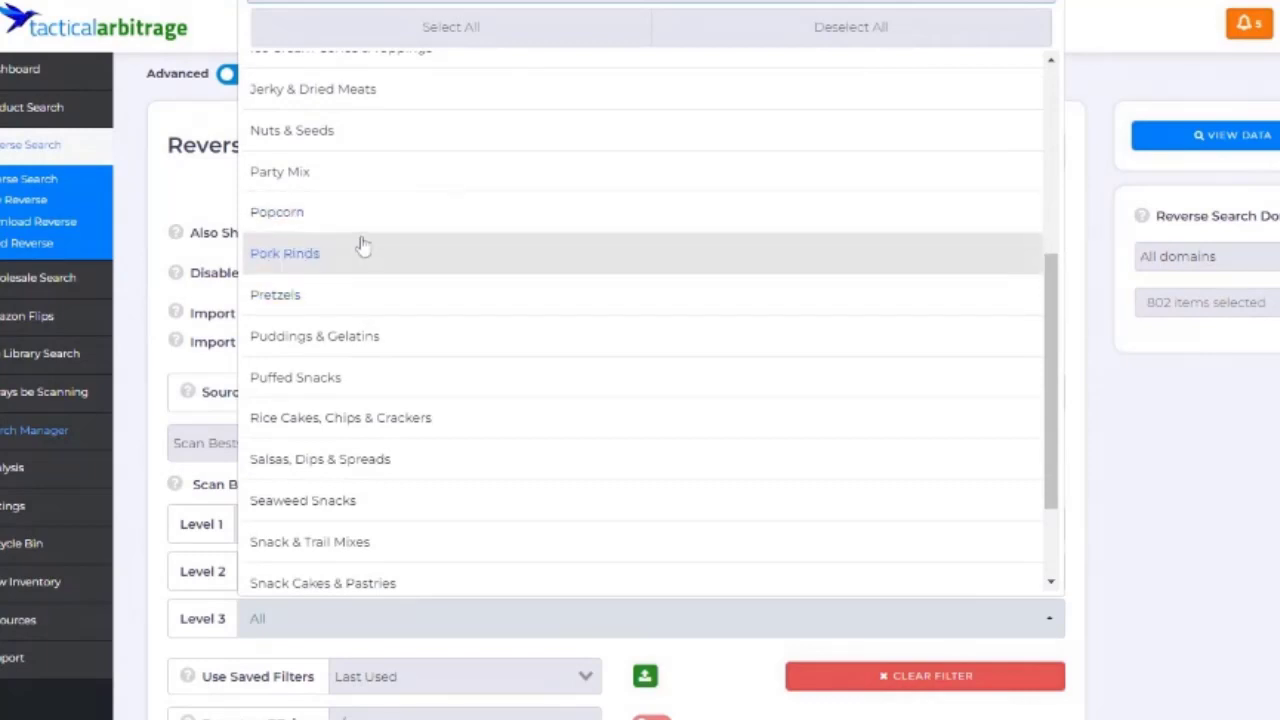
scroll(606, 360, "up", 4)
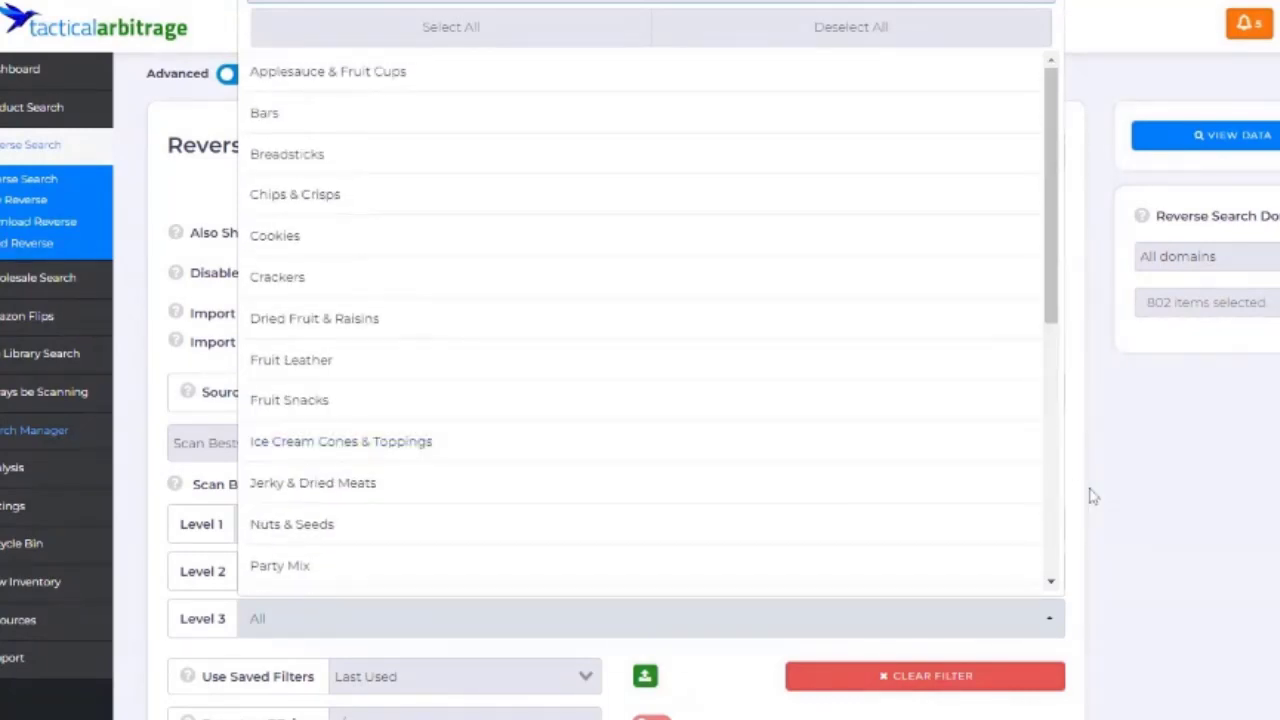
left_click(1093, 497)
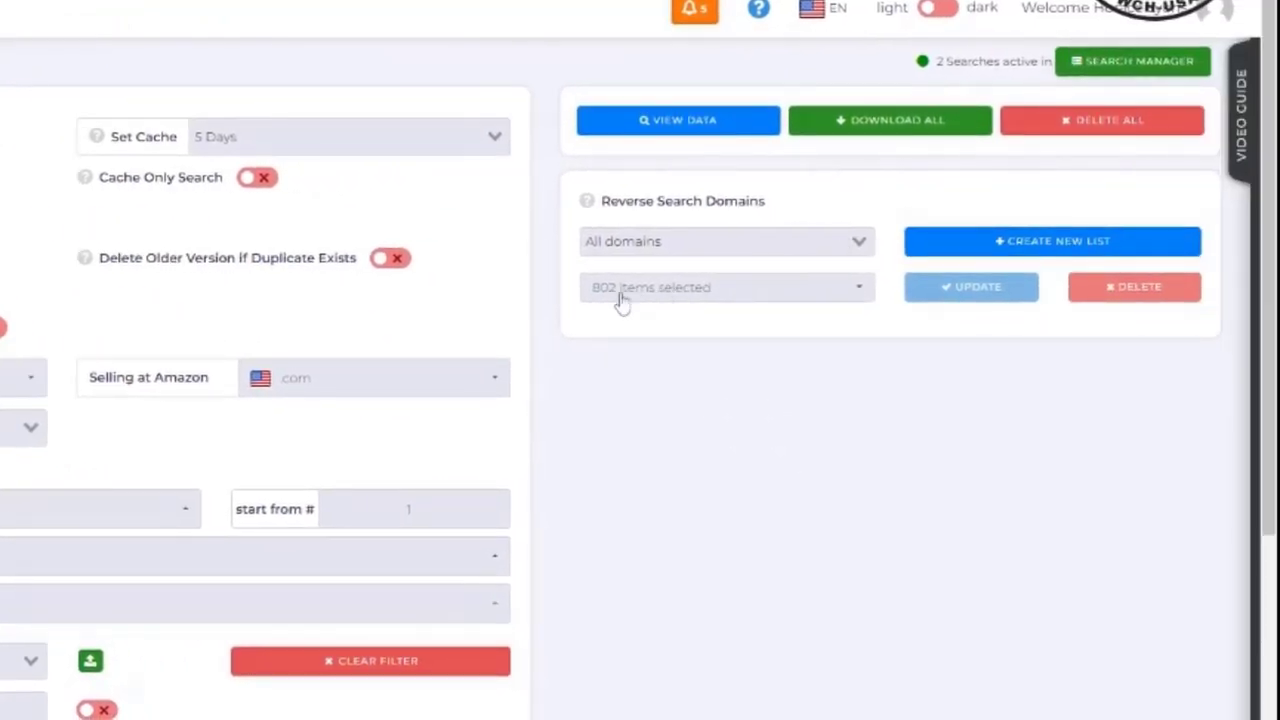
- Clear every reverse search domain with Deselect All, leaving none checked
left_click(668, 293)
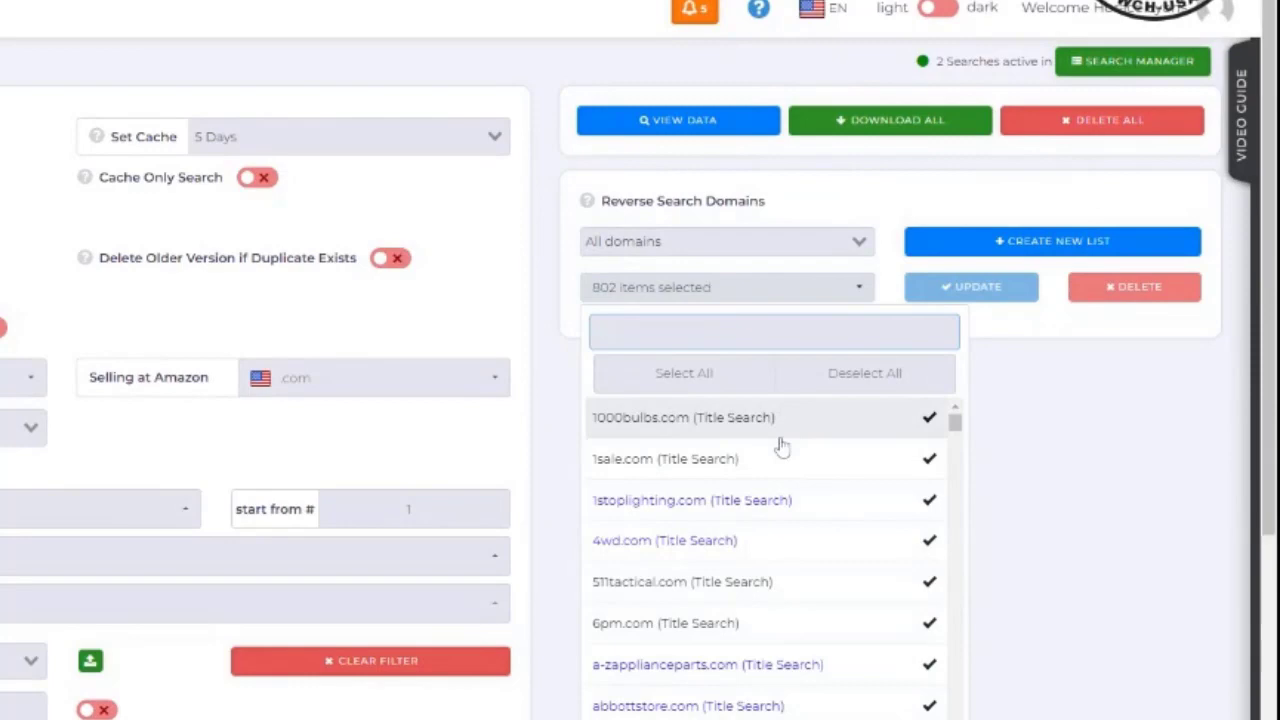
scroll(782, 447, "down", 4)
scroll(777, 440, "up", 4)
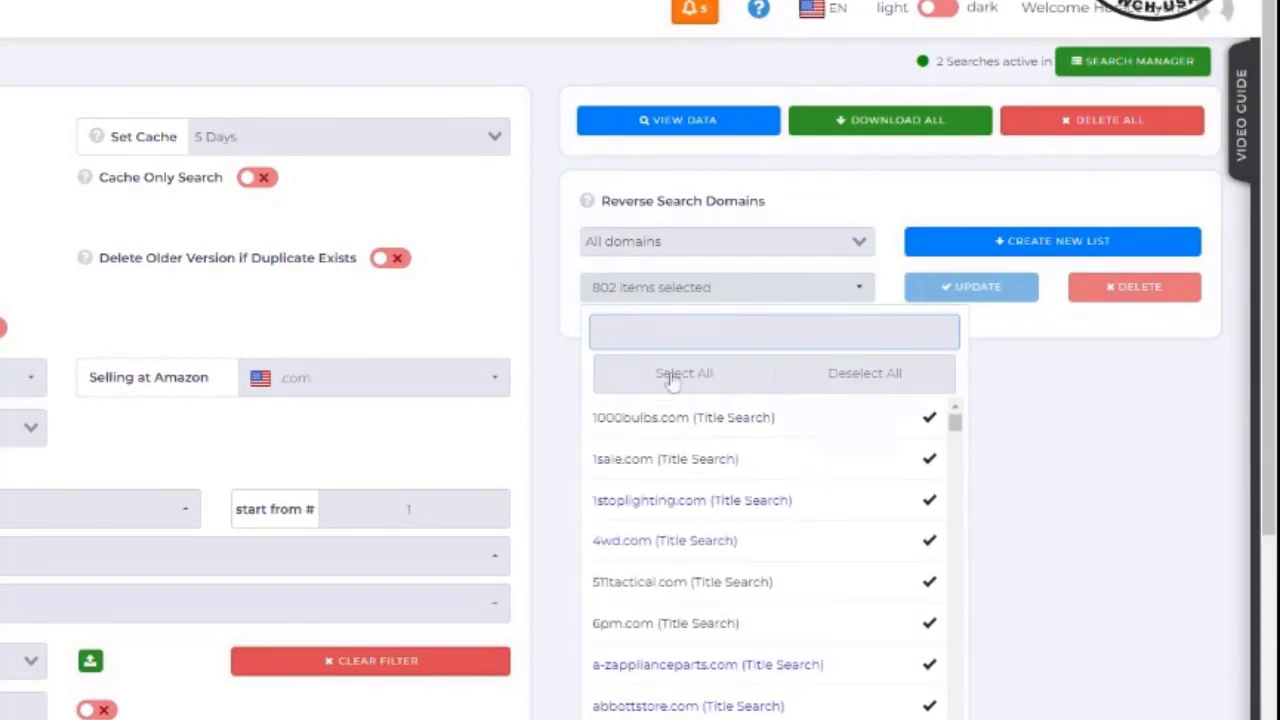
left_click(848, 374)
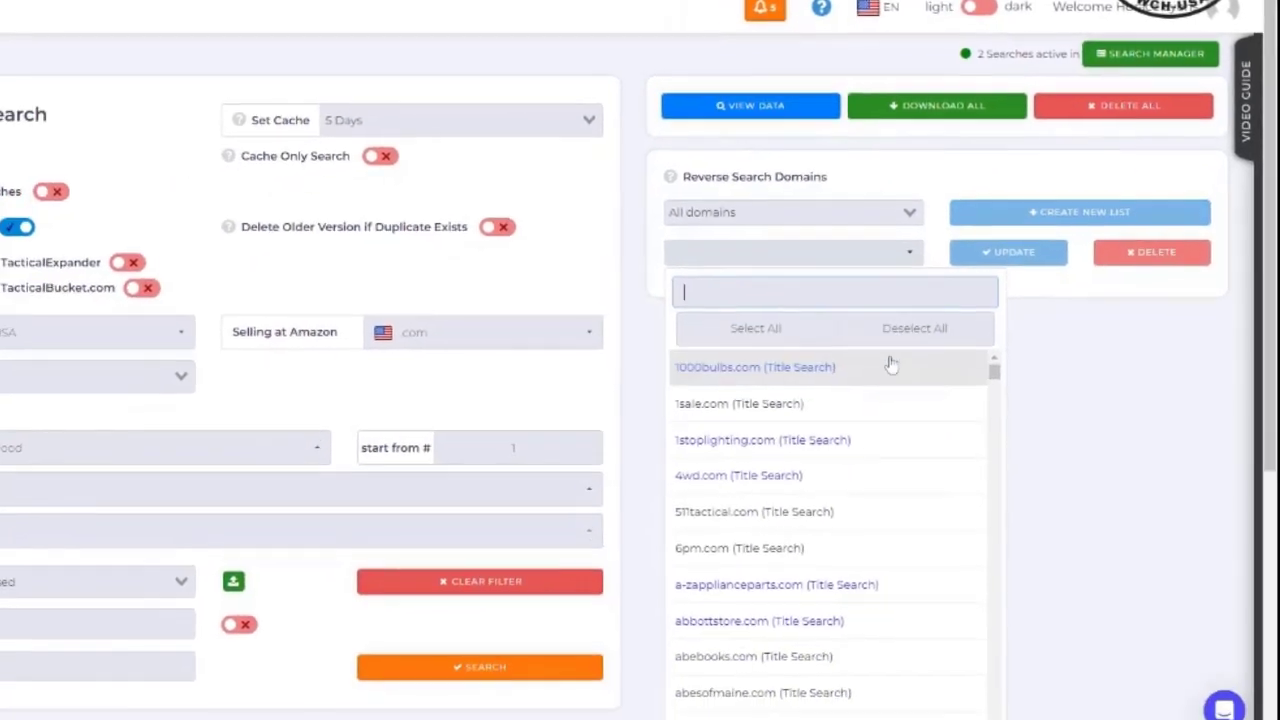
scroll(827, 449, "down", 1)
scroll(886, 395, "down", 8)
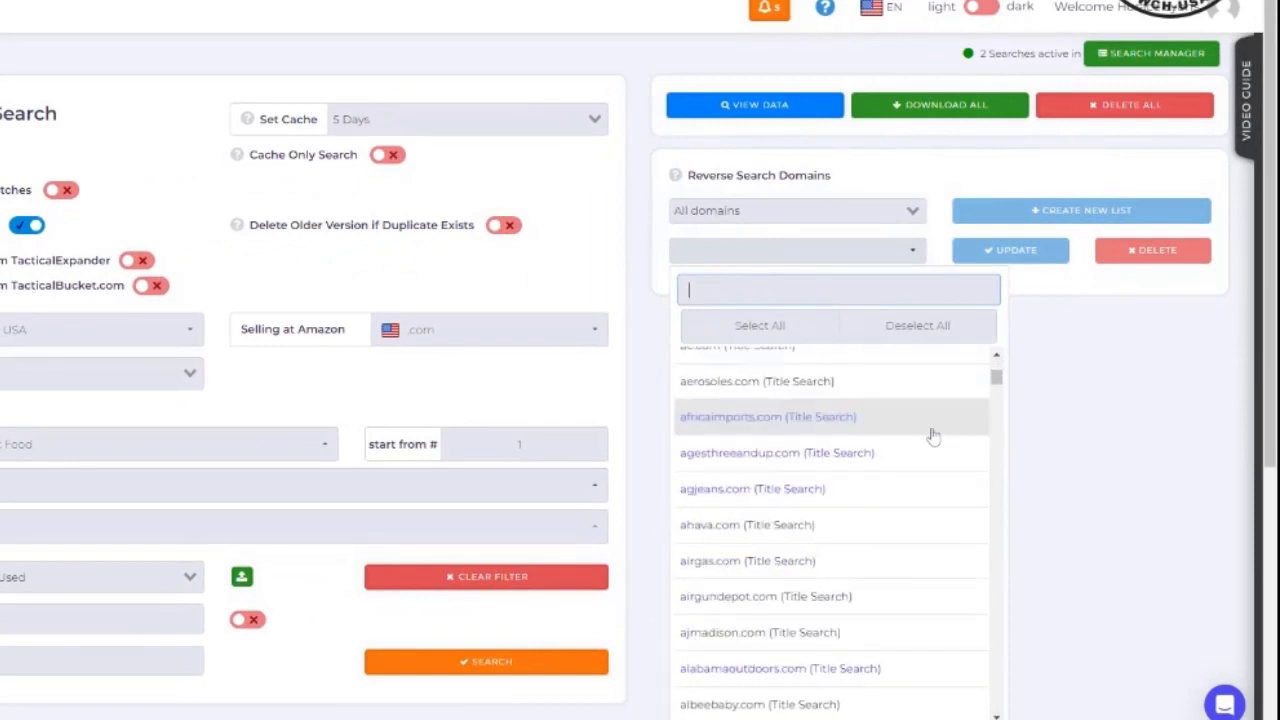
scroll(943, 437, "down", 5)
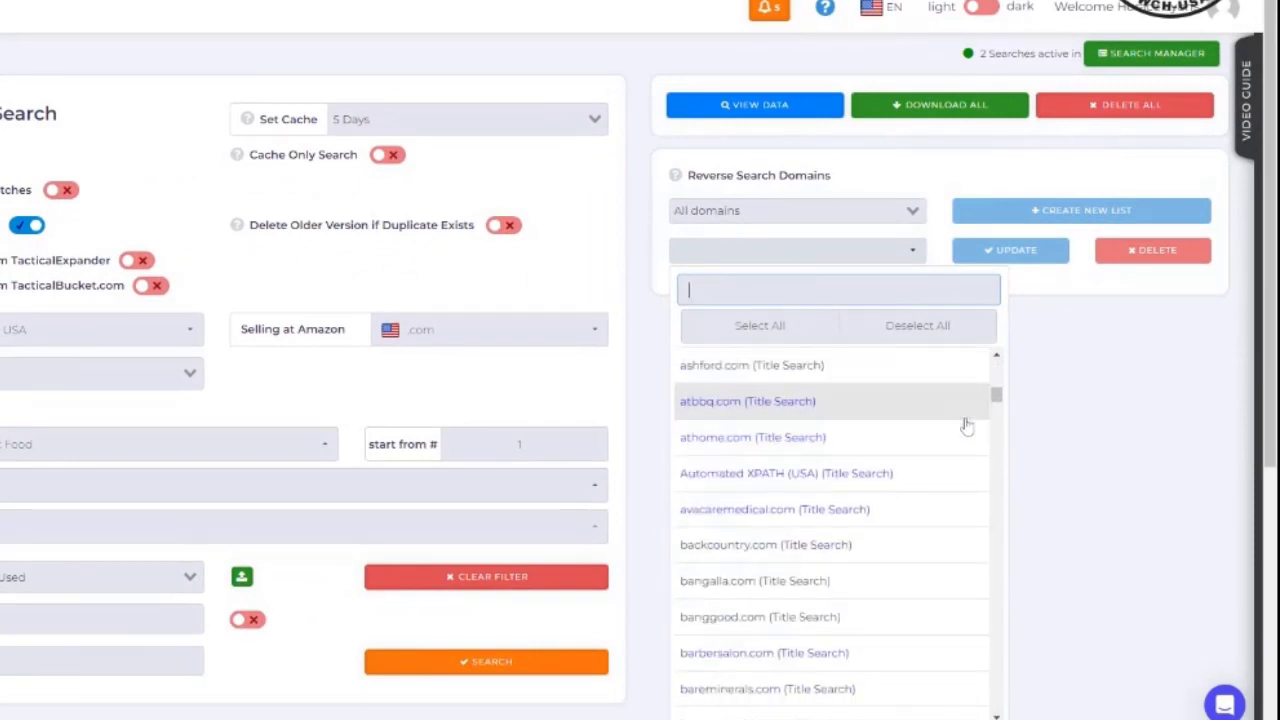
left_click(926, 361)
left_click(926, 361)
- Search 'target' and select only target.com (Title Search), then verify the choice
type("trg")
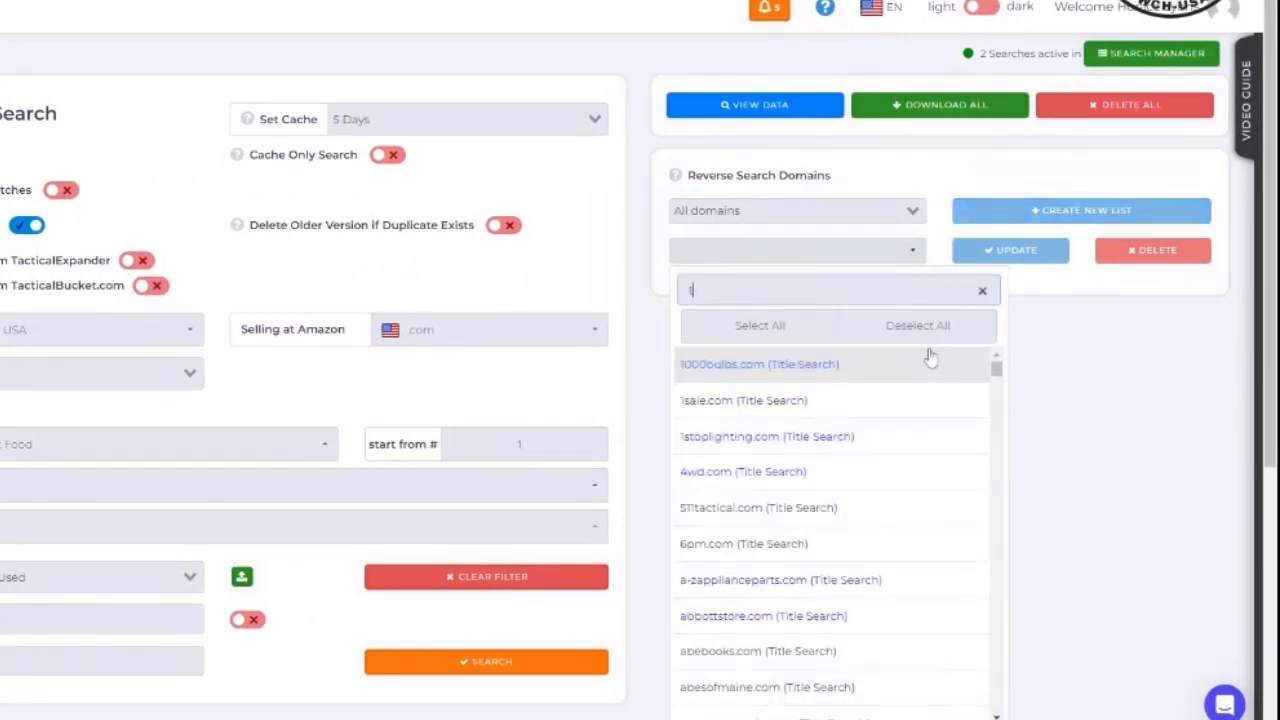
key("BackSpace")
key("BackSpace")
key("BackSpace")
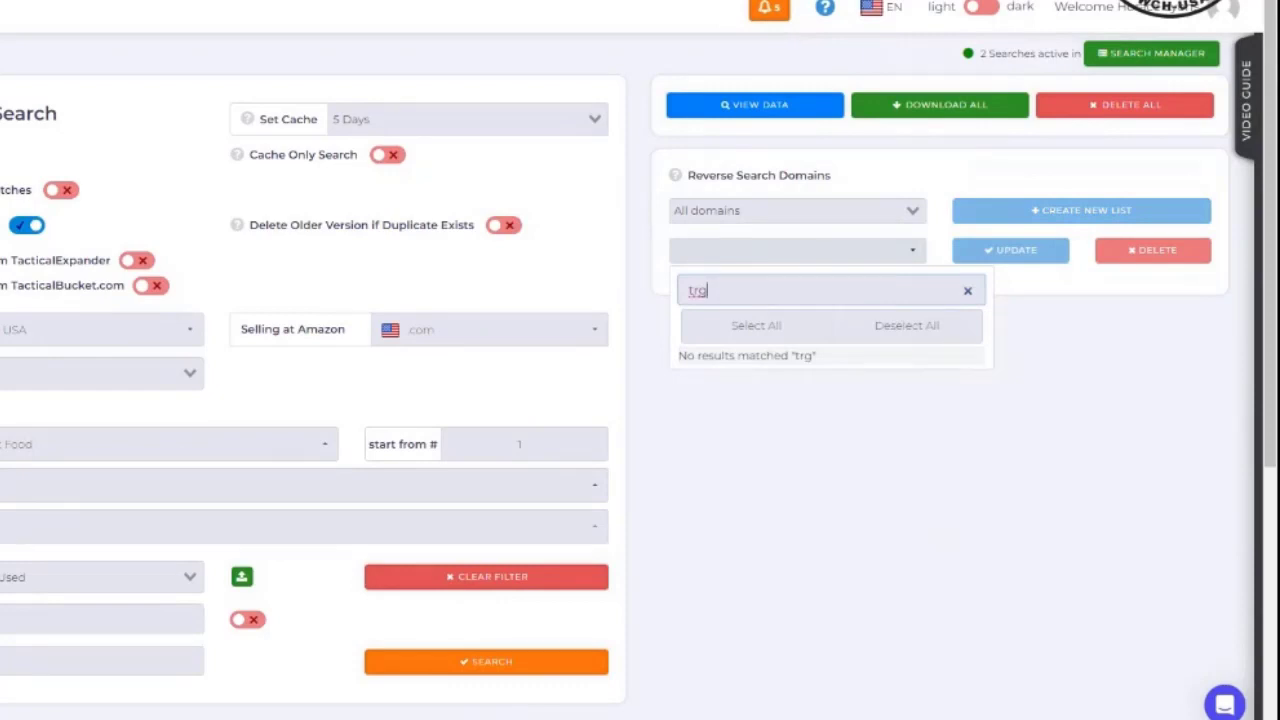
type("tart")
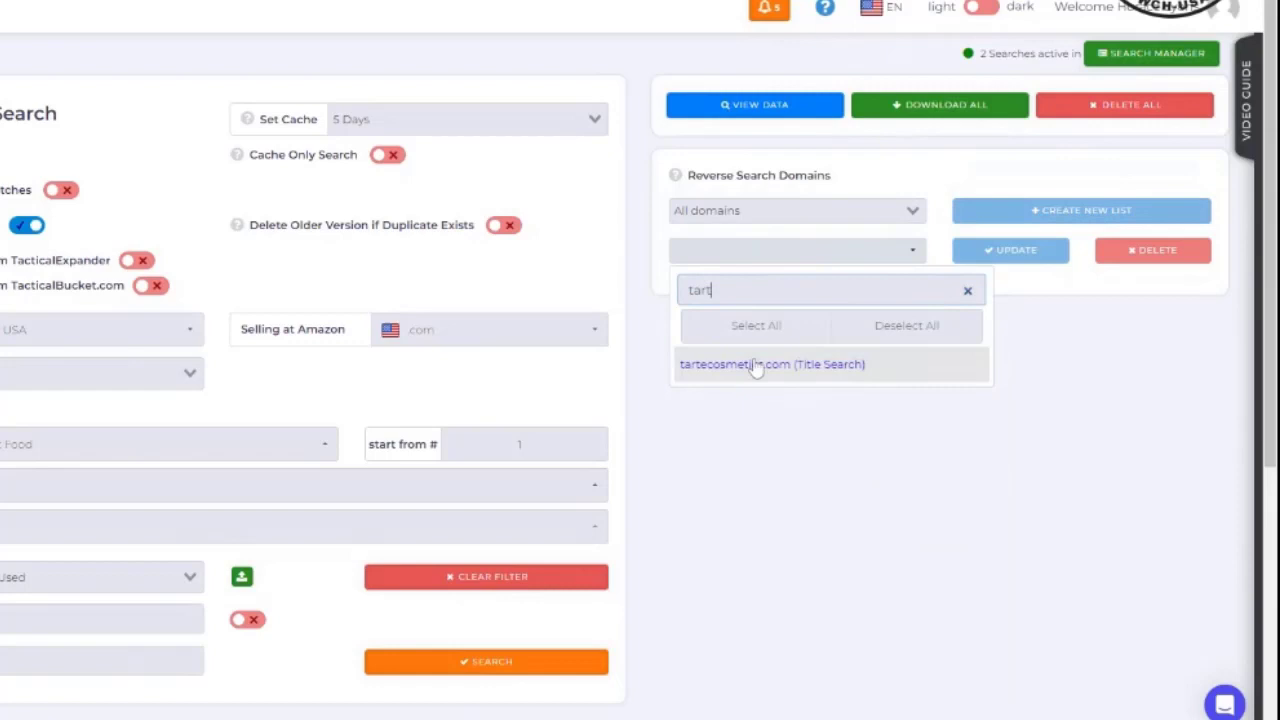
left_click(760, 328)
key("BackSpace")
type("g")
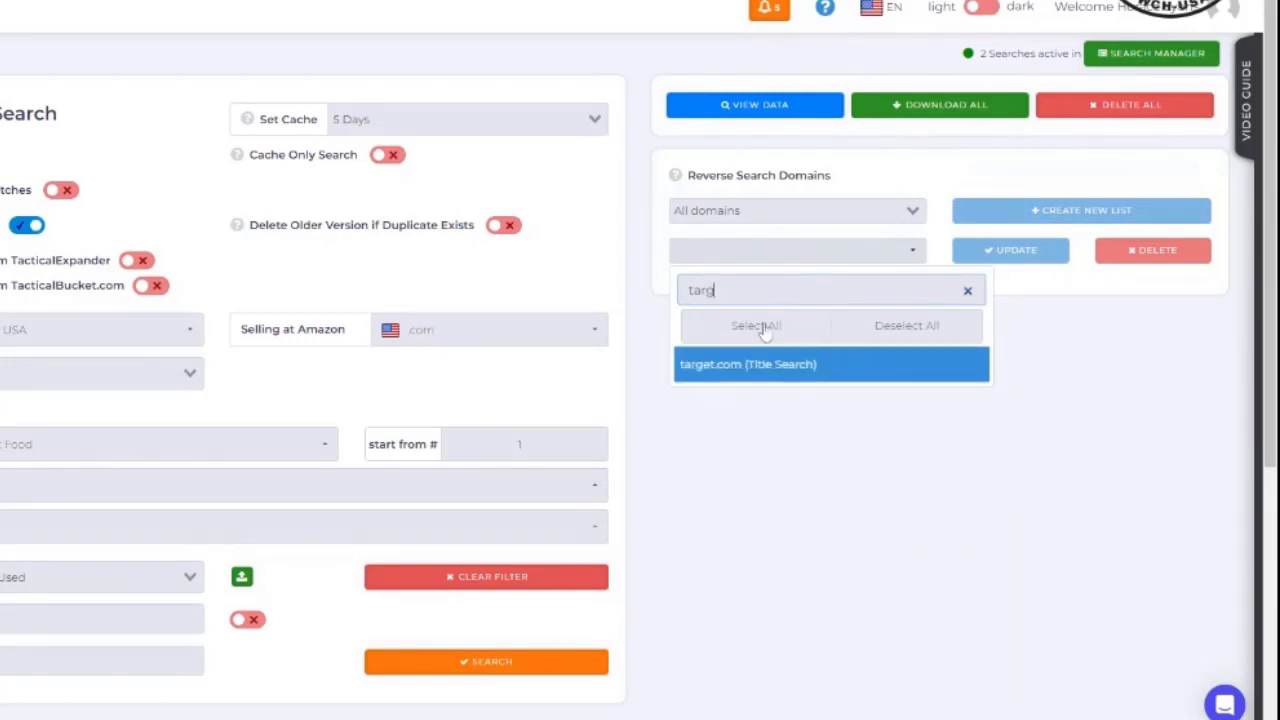
type("e")
left_click(757, 368)
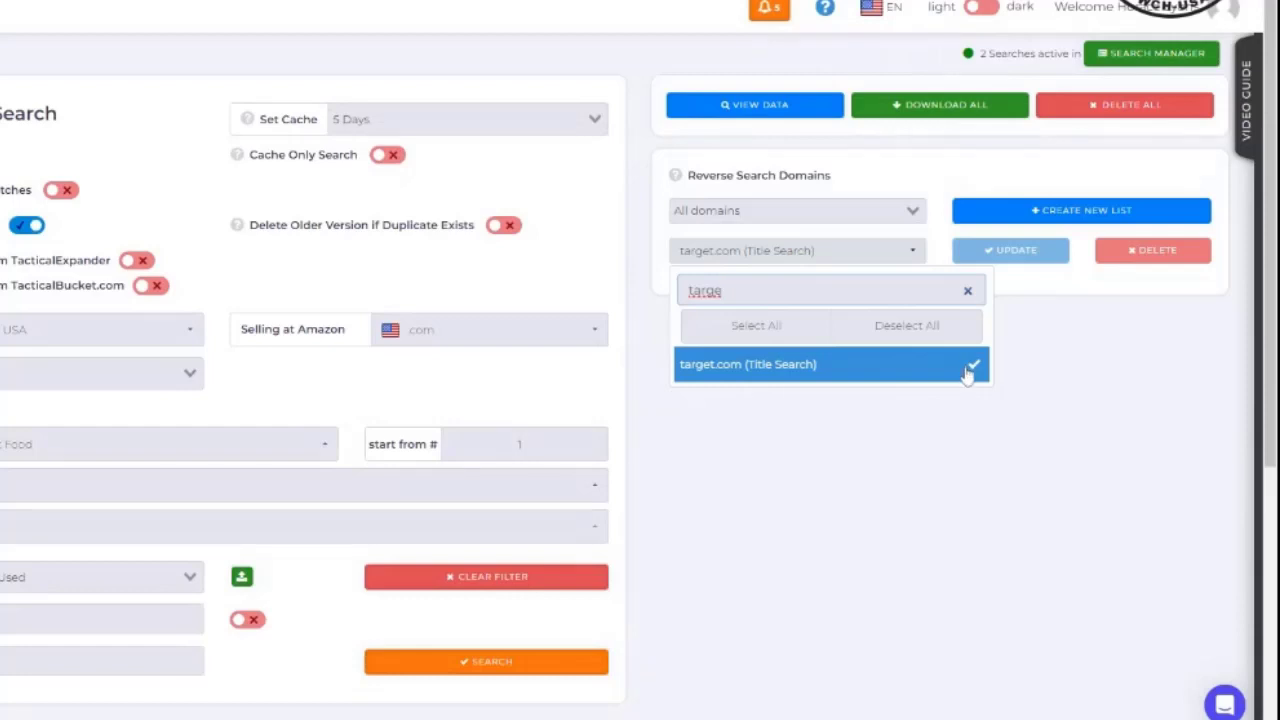
left_click(1066, 371)
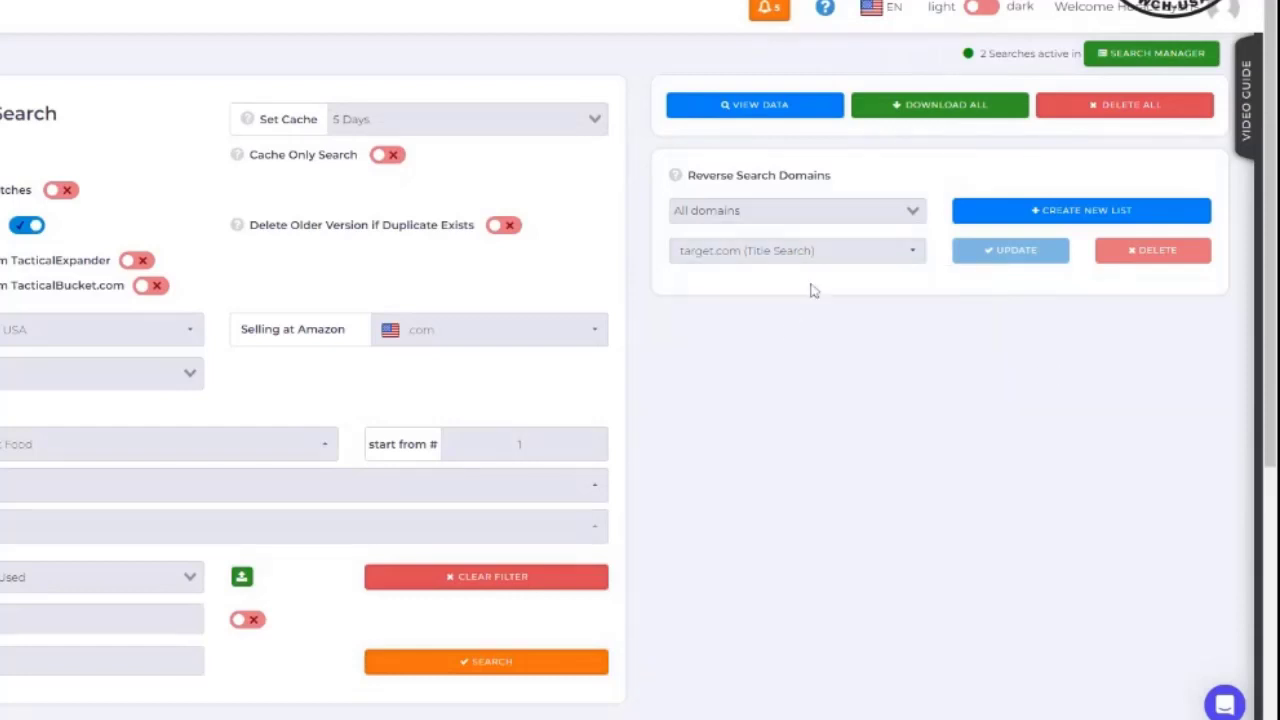
left_click(846, 258)
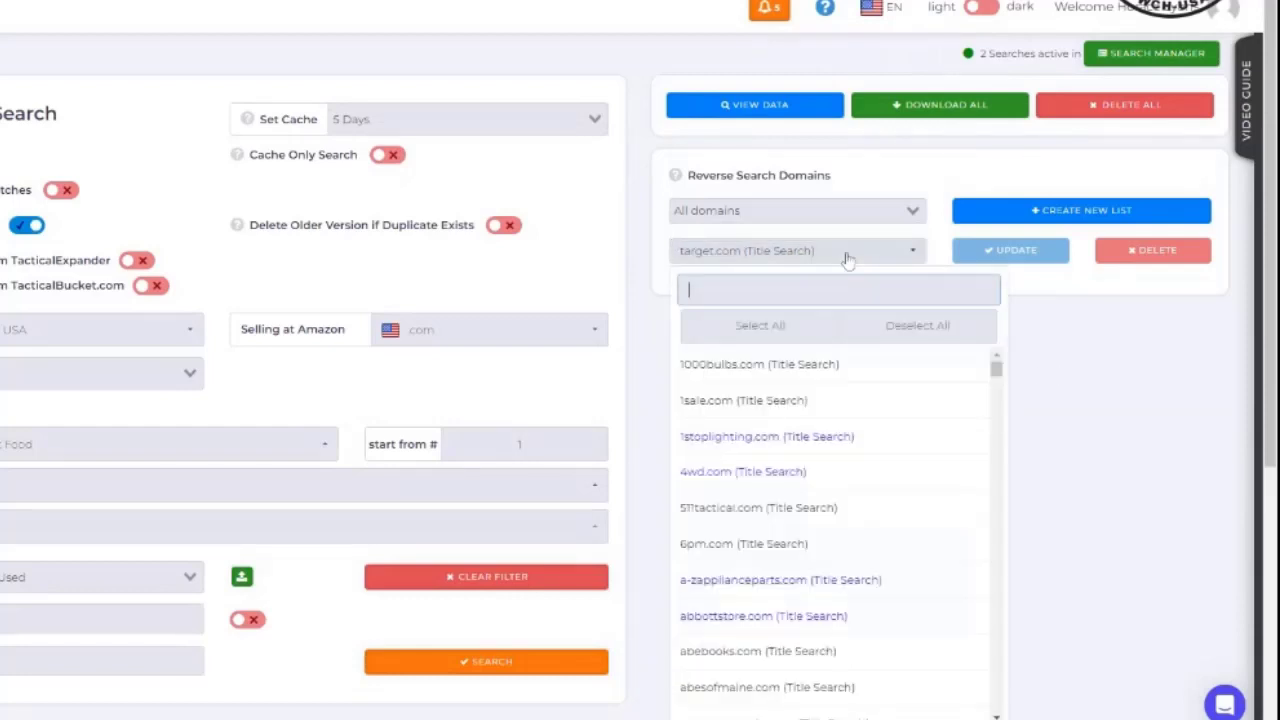
left_click(1085, 368)
- Keep Last Used as the saved filters and start naming the search
scroll(189, 494, "down", 3)
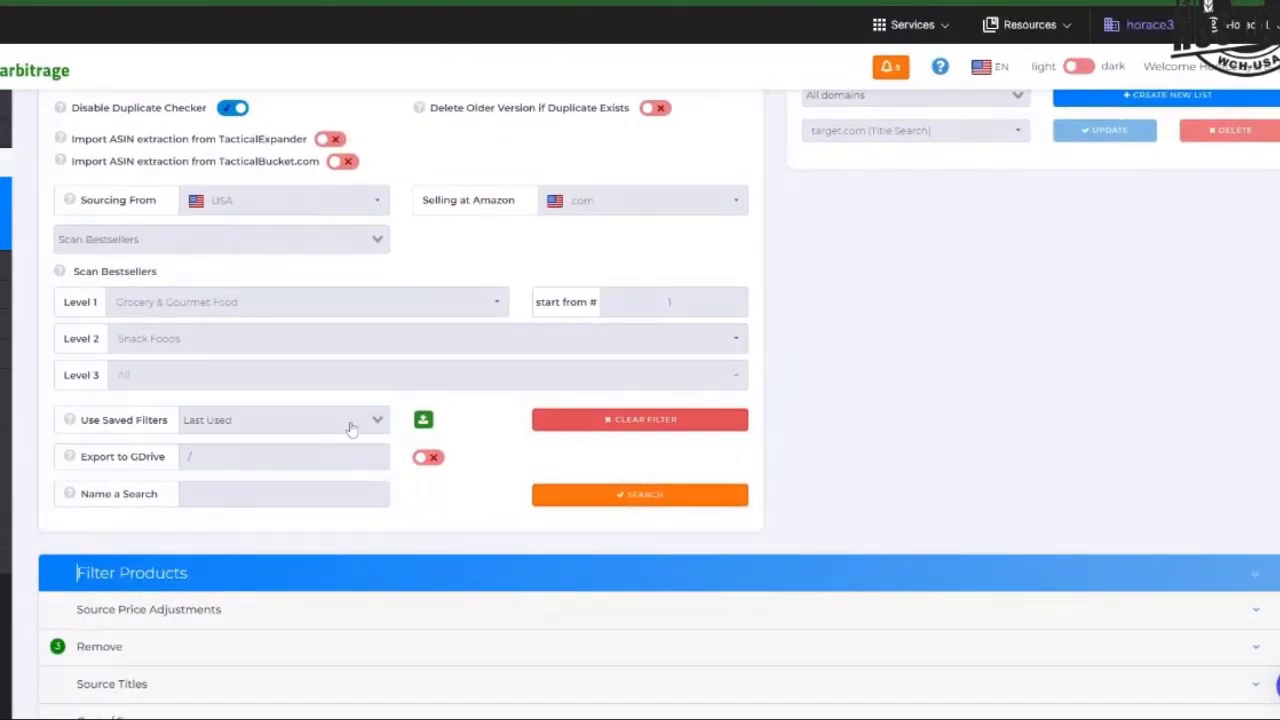
left_click(342, 426)
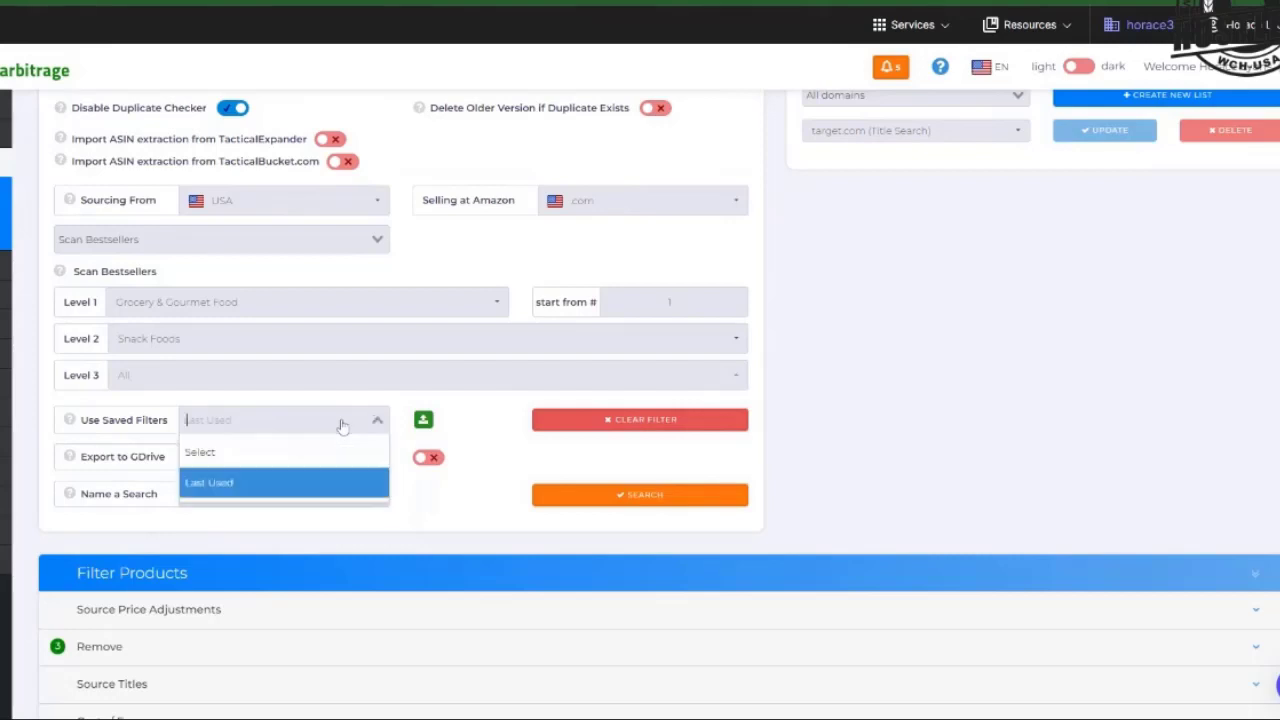
left_click(436, 503)
scroll(436, 503, "down", 1)
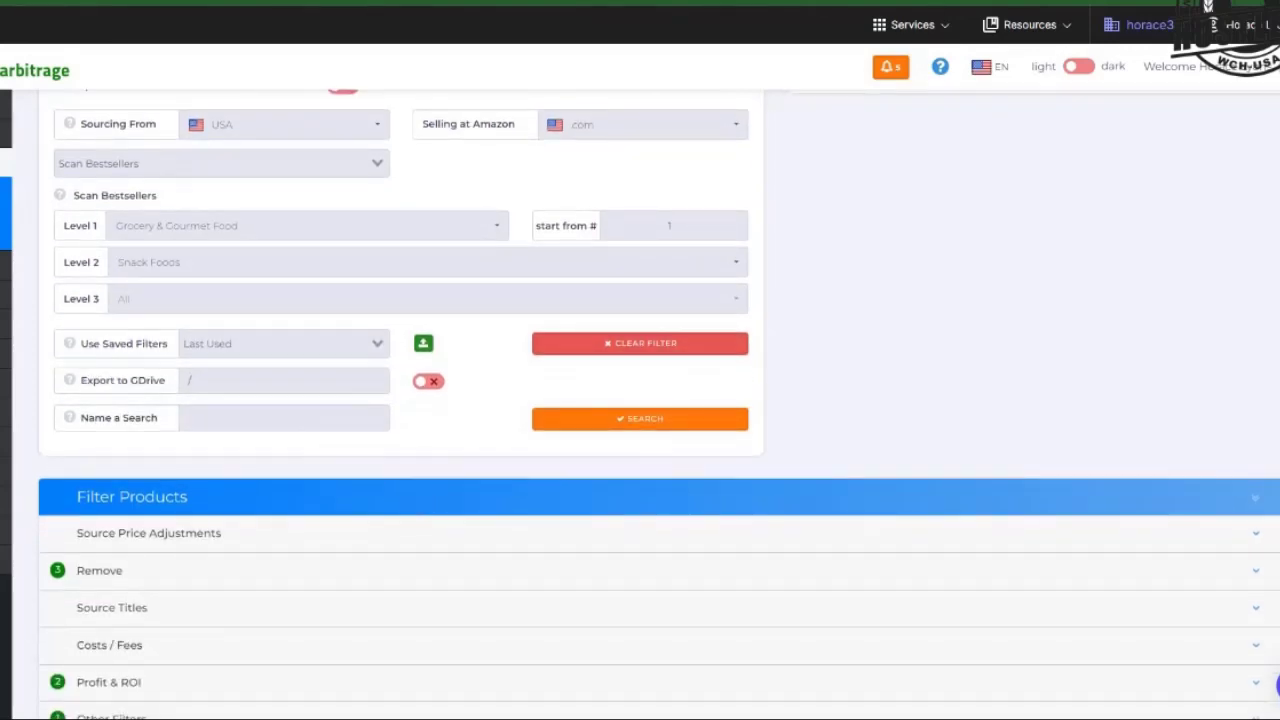
left_click(189, 418)
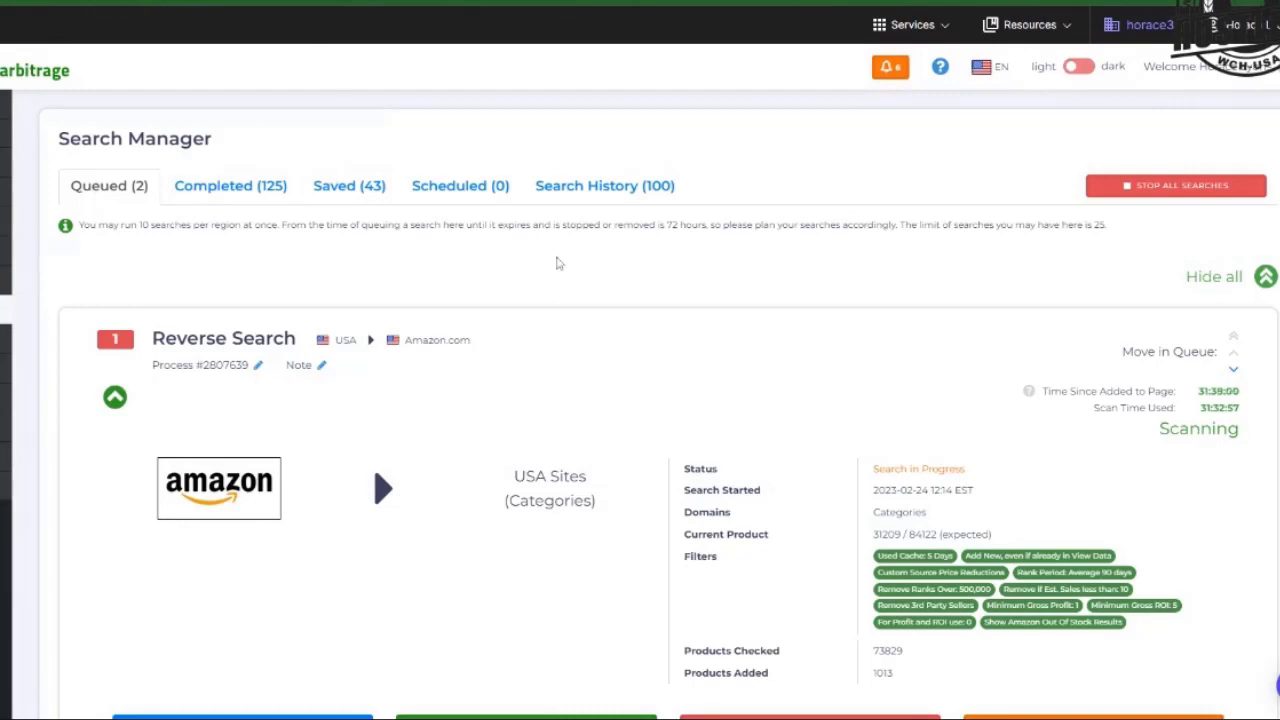
- Show the Search Manager's Completed (125) searches list
scroll(563, 271, "down", 1)
scroll(491, 266, "up", 1)
scroll(470, 302, "down", 2)
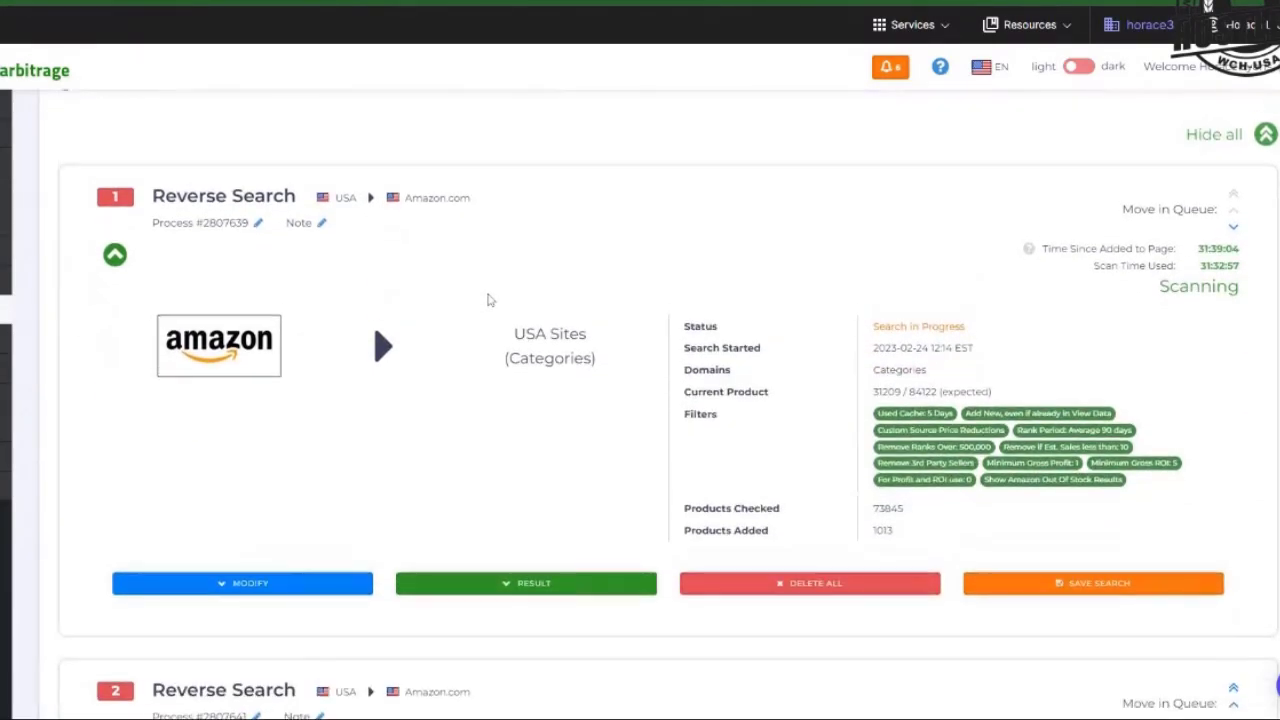
scroll(488, 302, "up", 2)
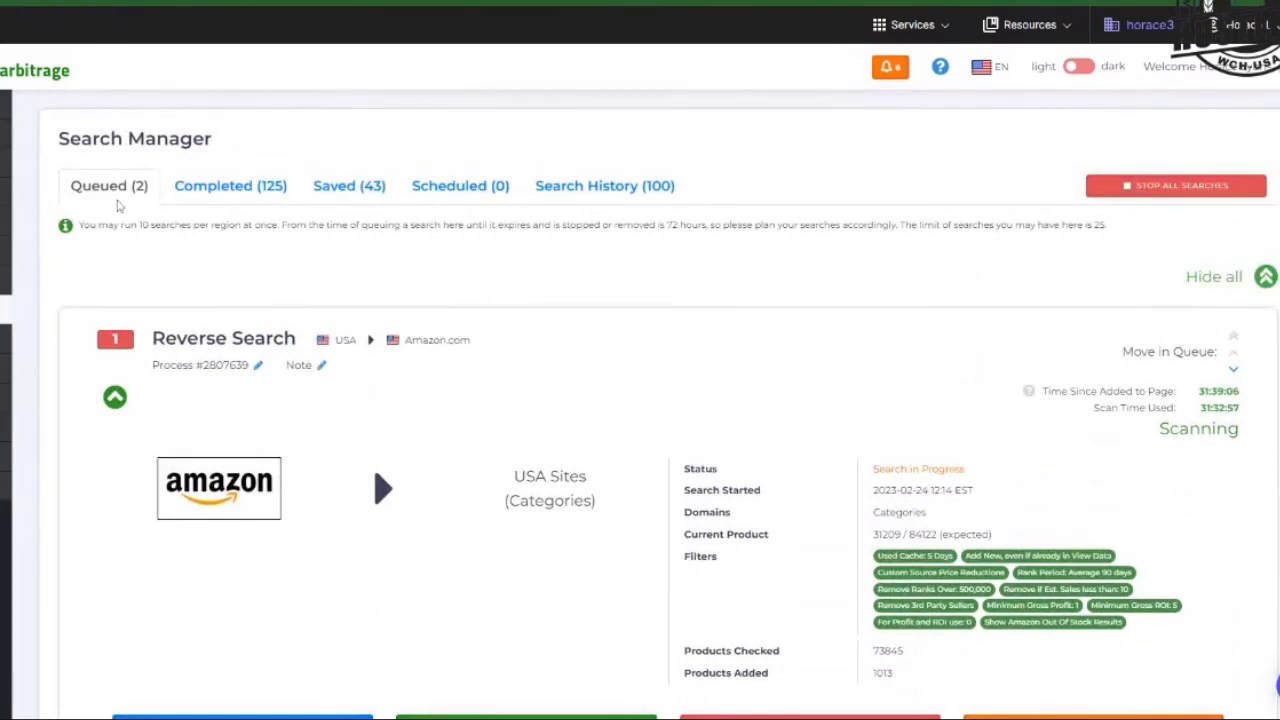
left_click(248, 190)
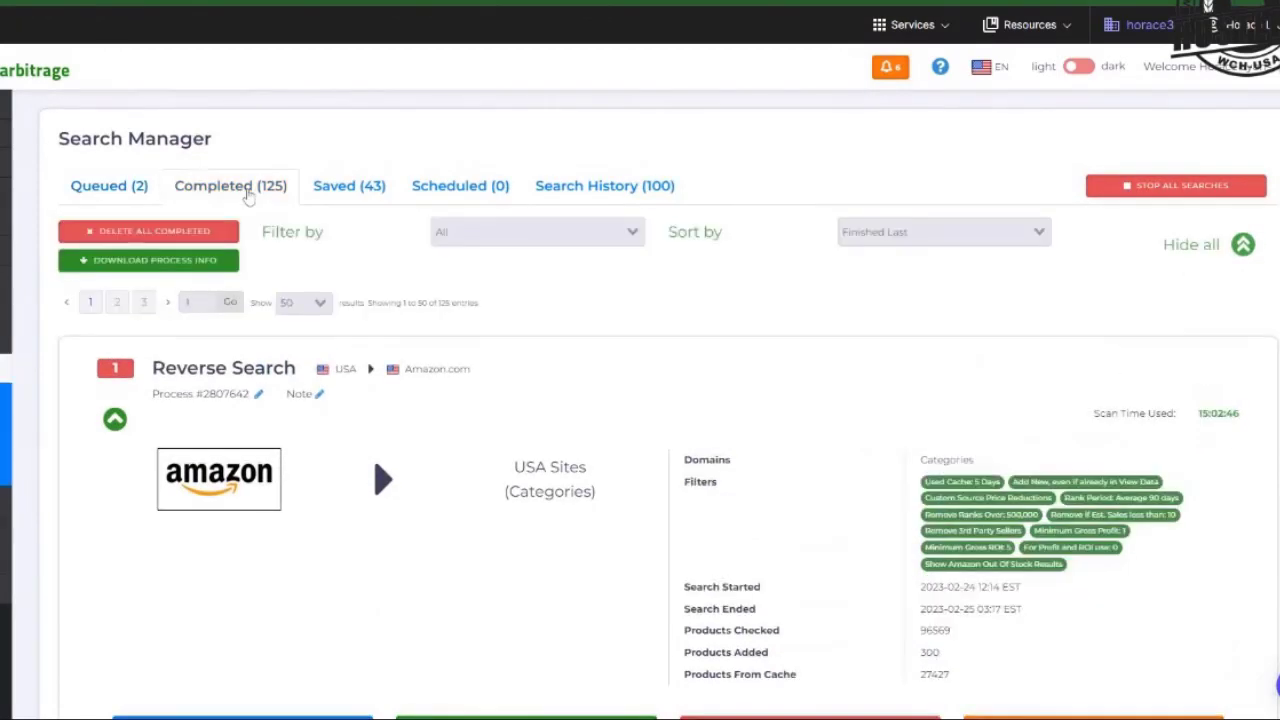
scroll(476, 339, "down", 1)
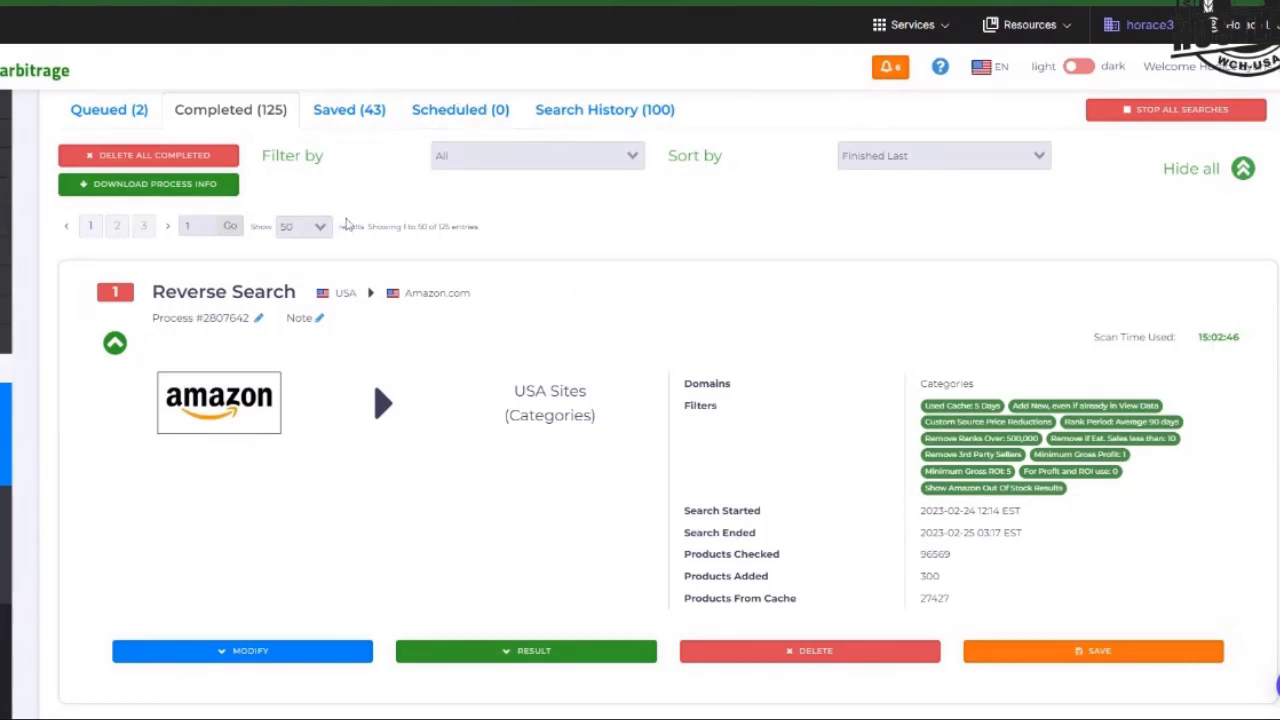
- Filter the completed searches by Product Search
left_click(528, 158)
left_click(518, 217)
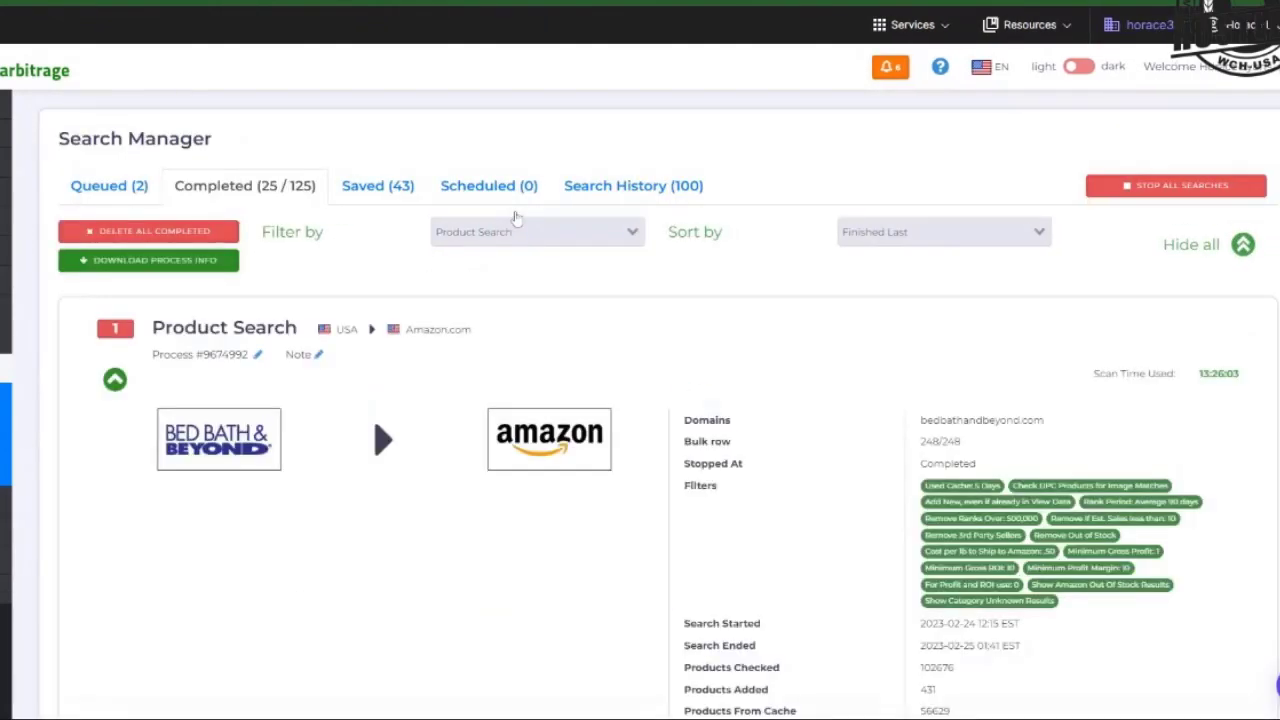
scroll(283, 352, "down", 3)
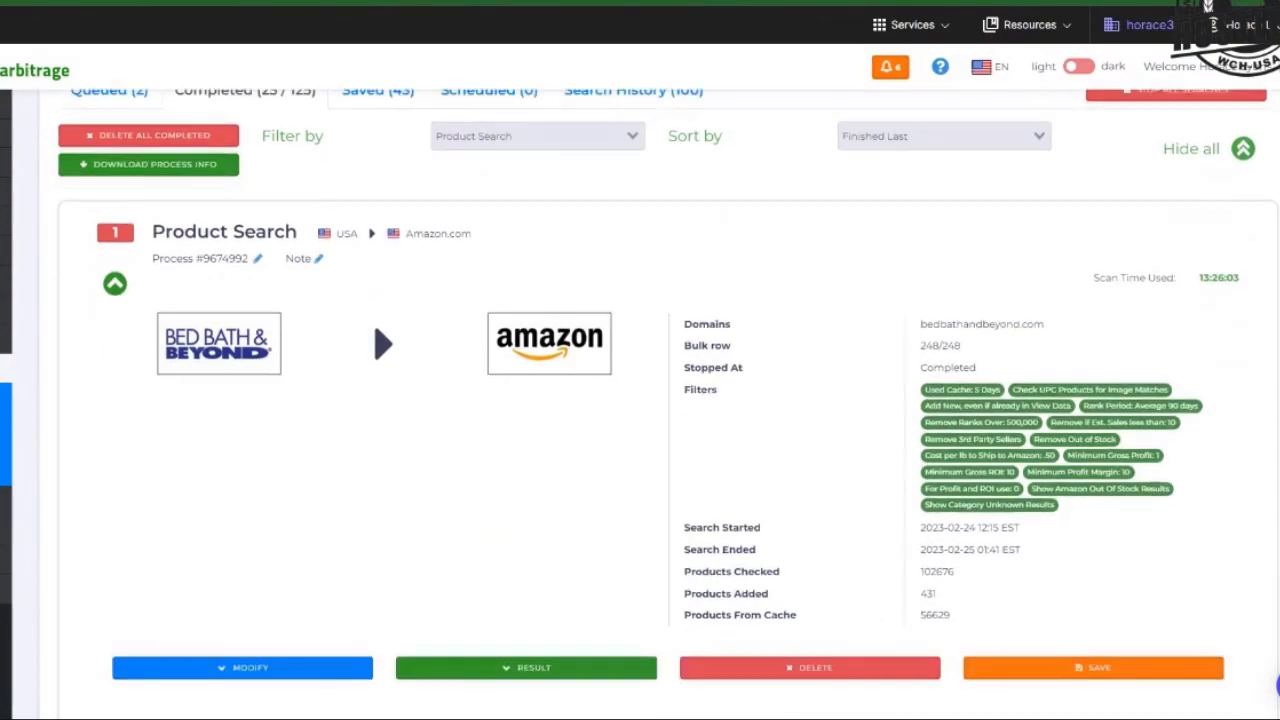
scroll(277, 320, "down", 10)
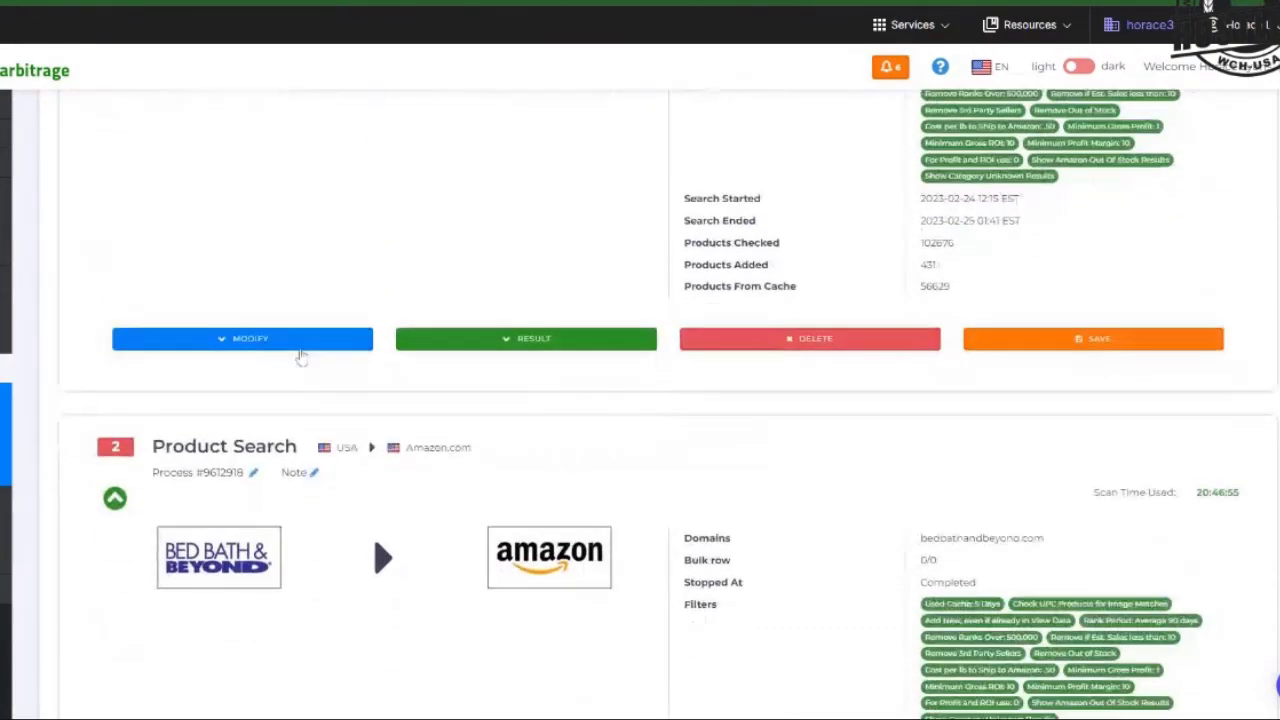
scroll(268, 552, "up", 12)
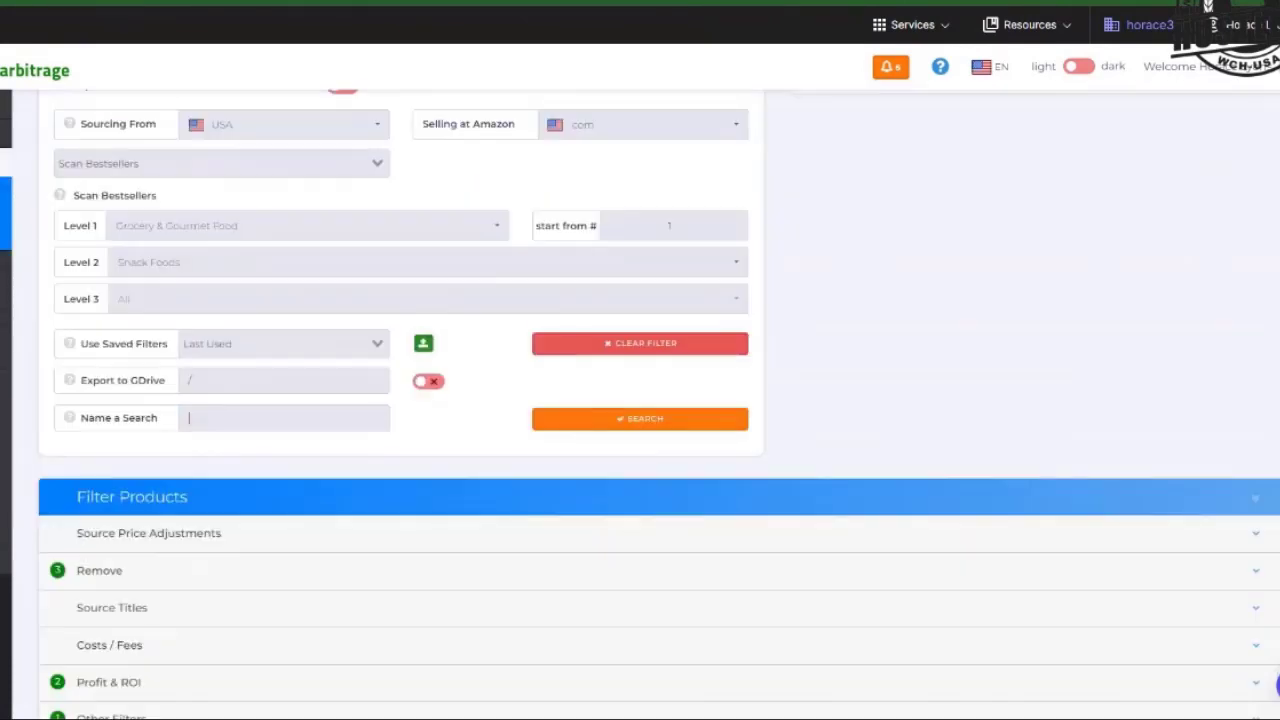
- Check the first search's RESULT and MODIFY options, then cancel its Save Search dialog
left_click(240, 410)
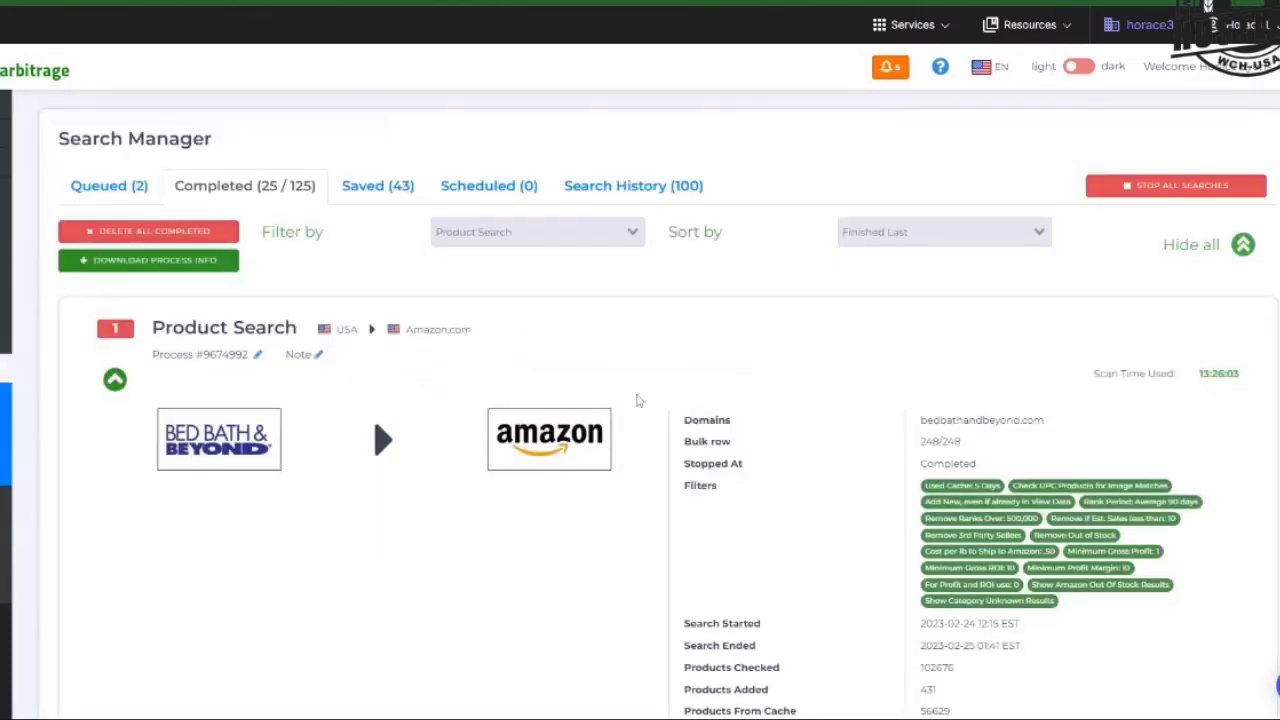
scroll(636, 400, "down", 3)
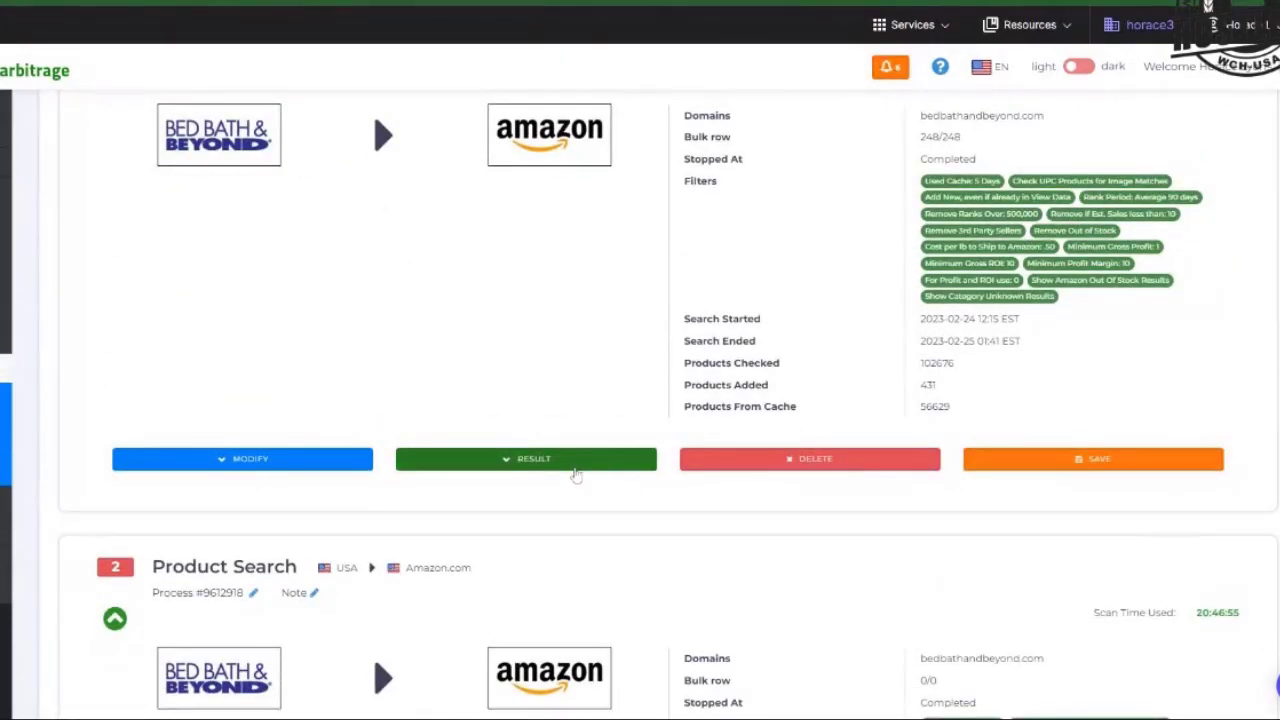
left_click(508, 462)
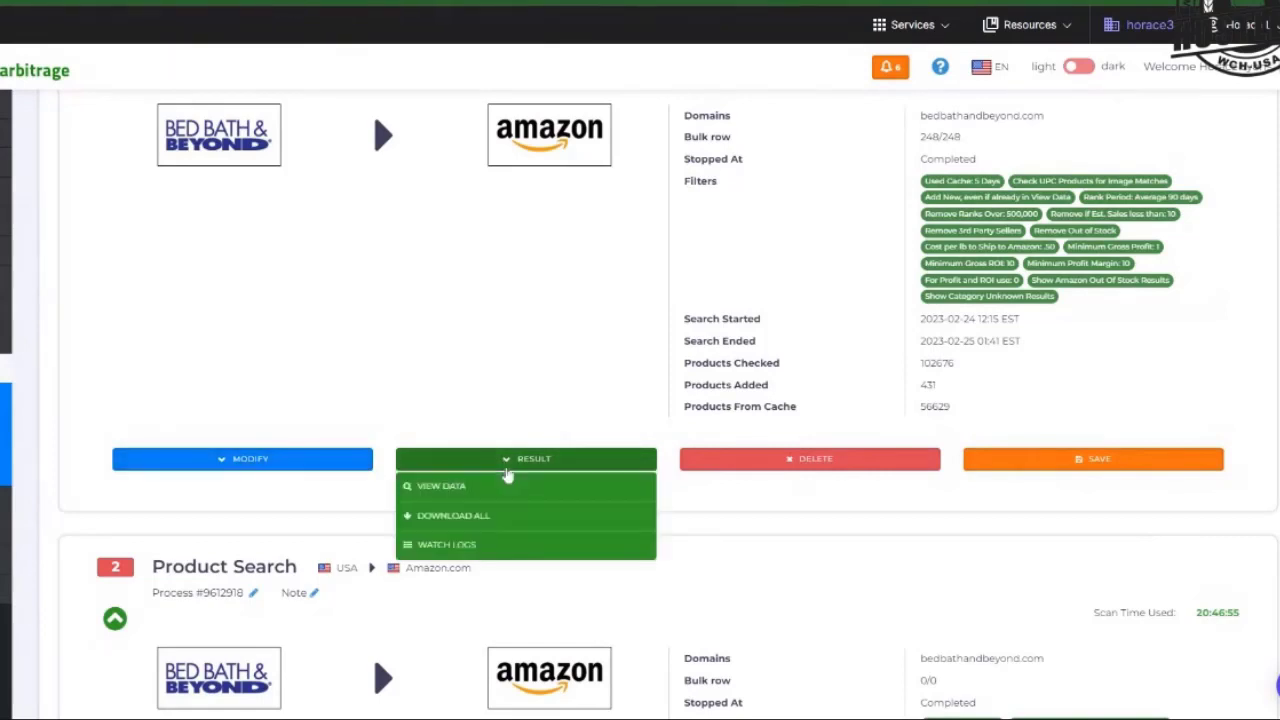
left_click(312, 463)
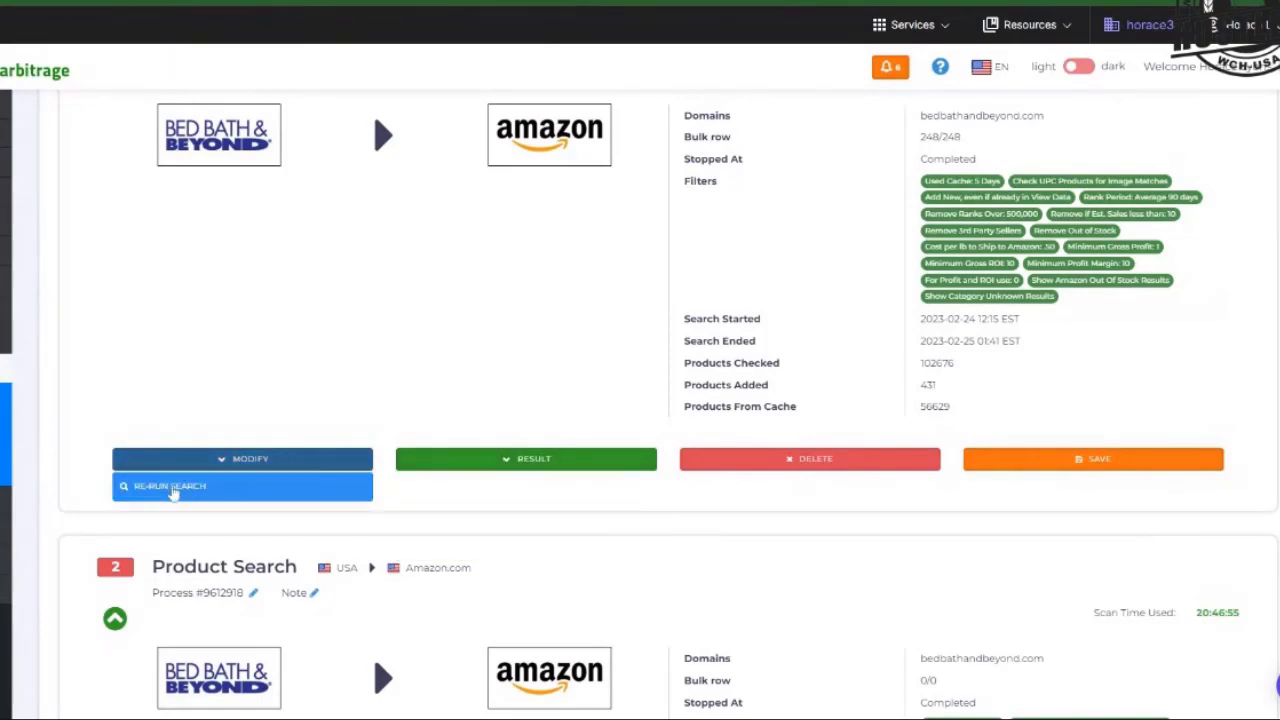
left_click(489, 396)
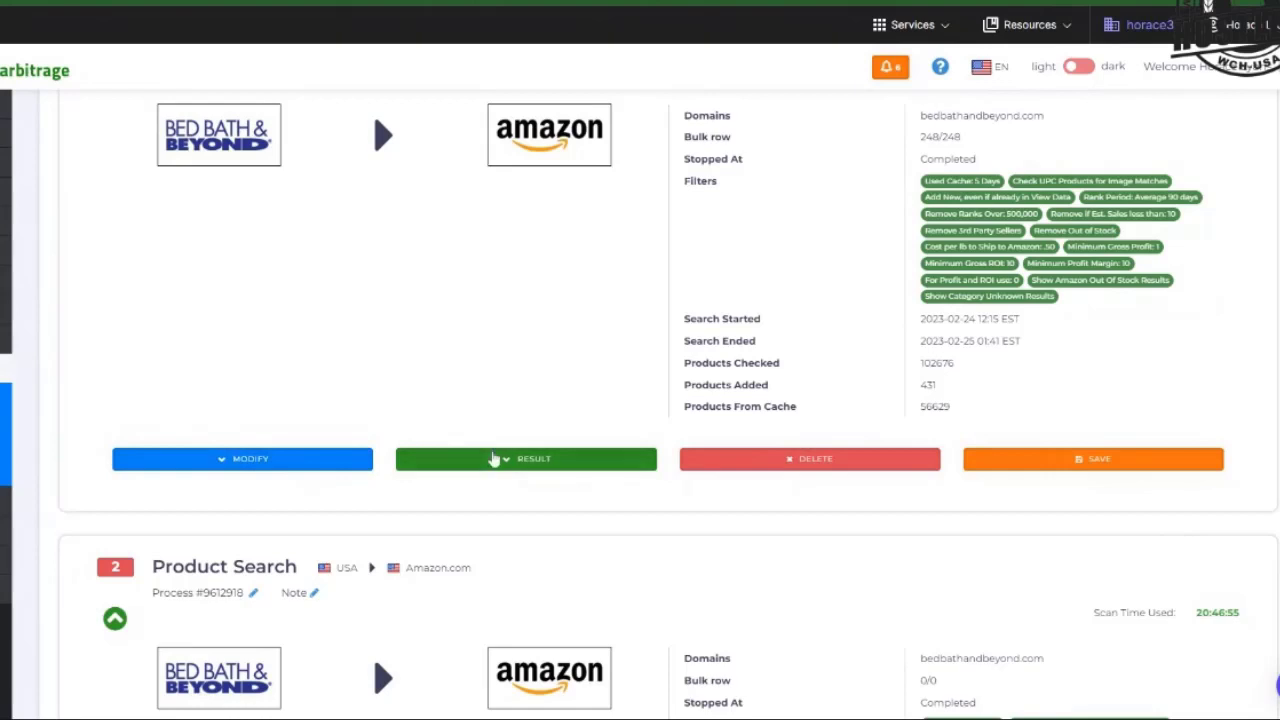
left_click(1100, 462)
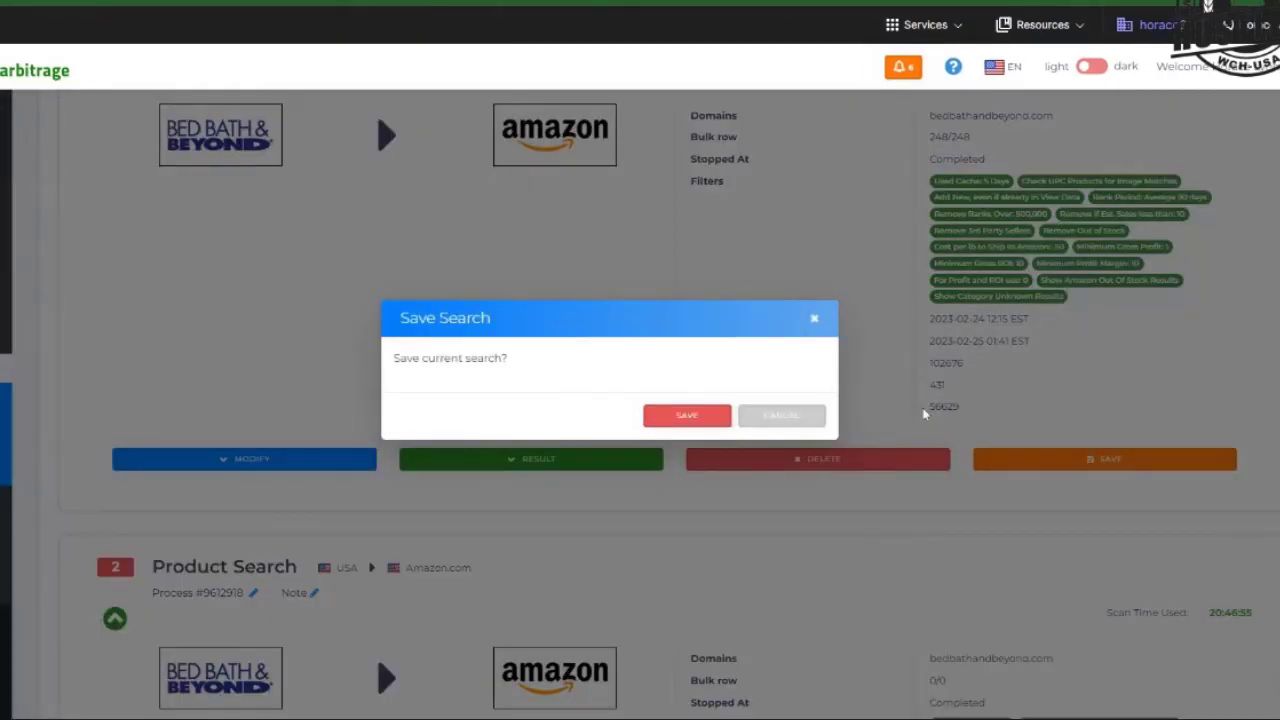
left_click(815, 318)
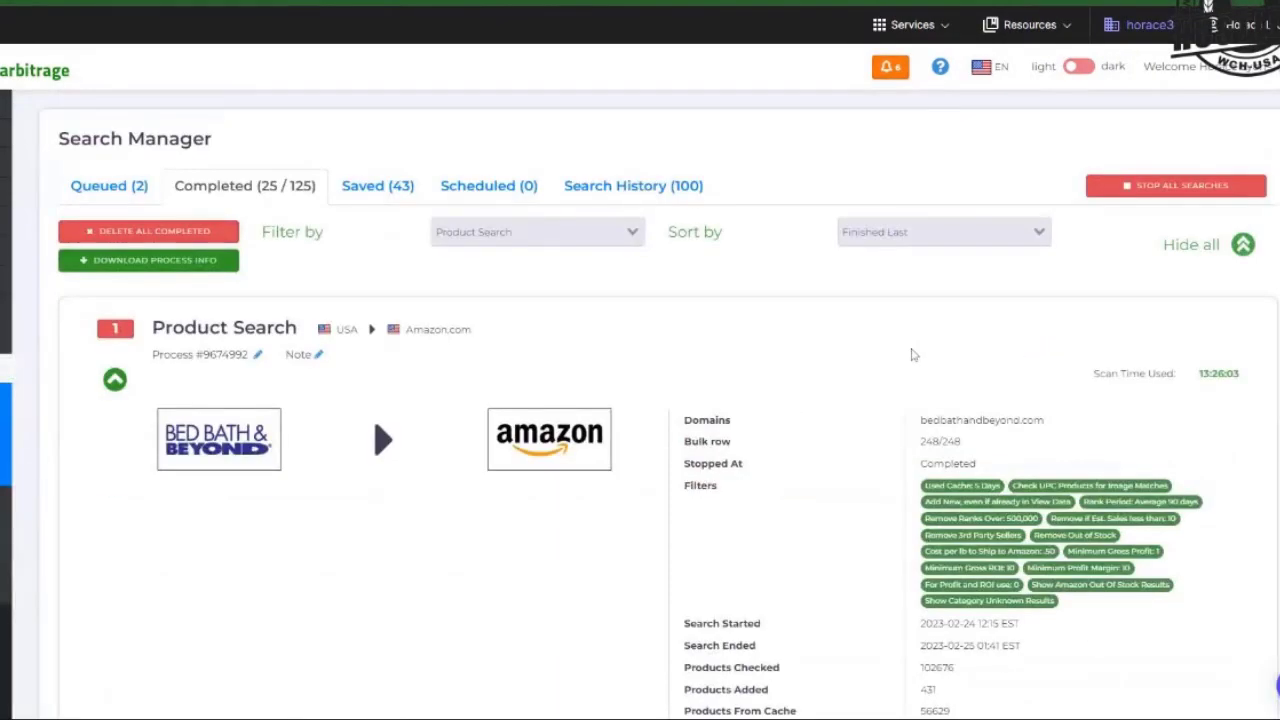
- Browse the Saved (43) searches list
left_click(387, 190)
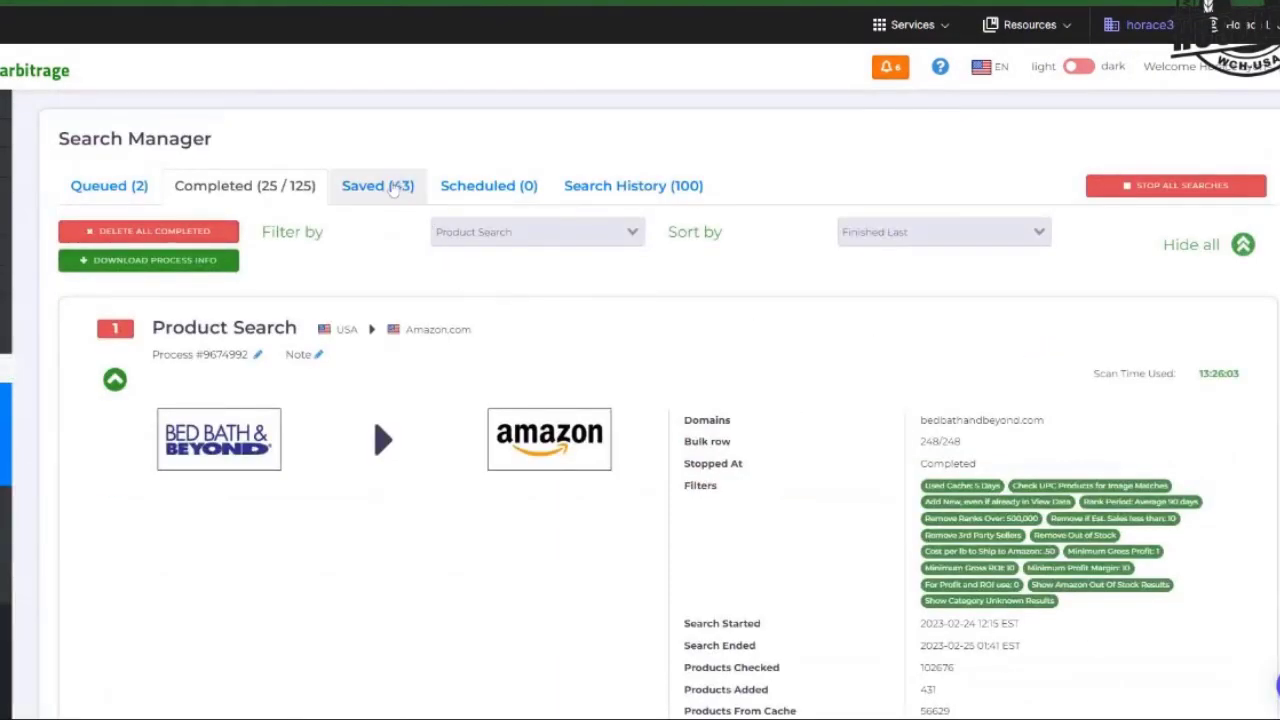
scroll(700, 352, "down", 2)
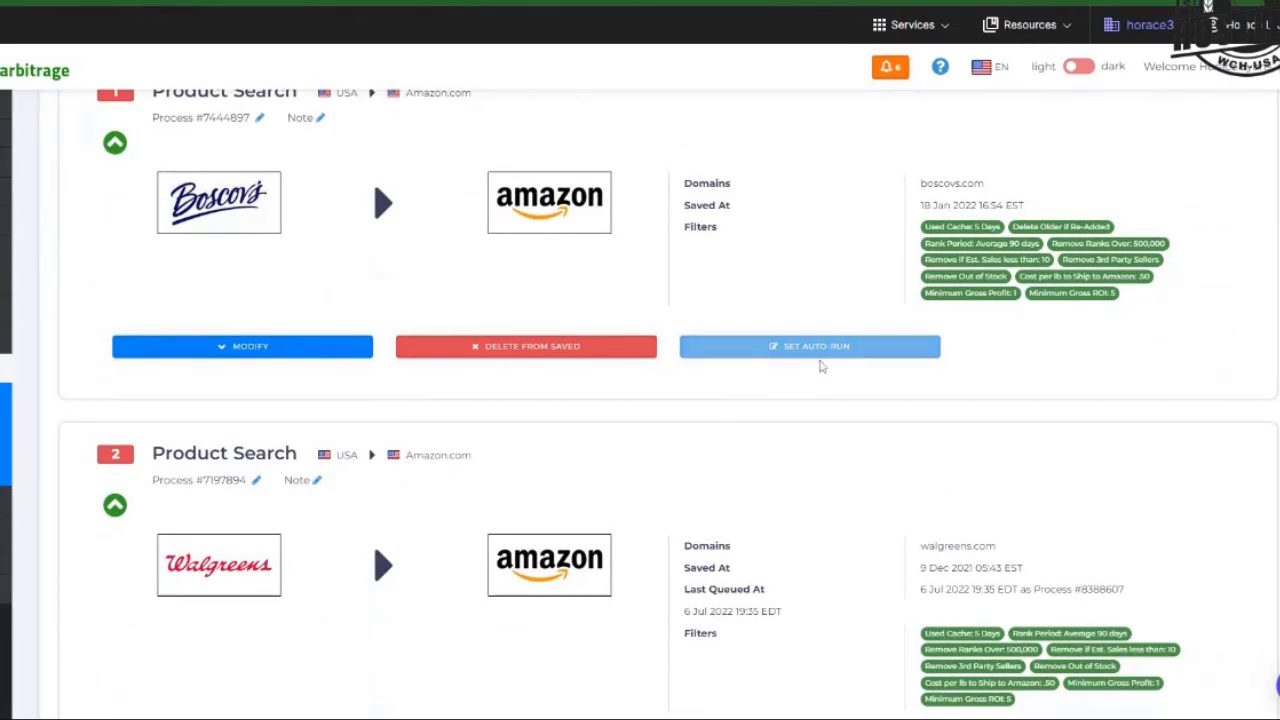
scroll(834, 371, "down", 3)
scroll(866, 394, "up", 5)
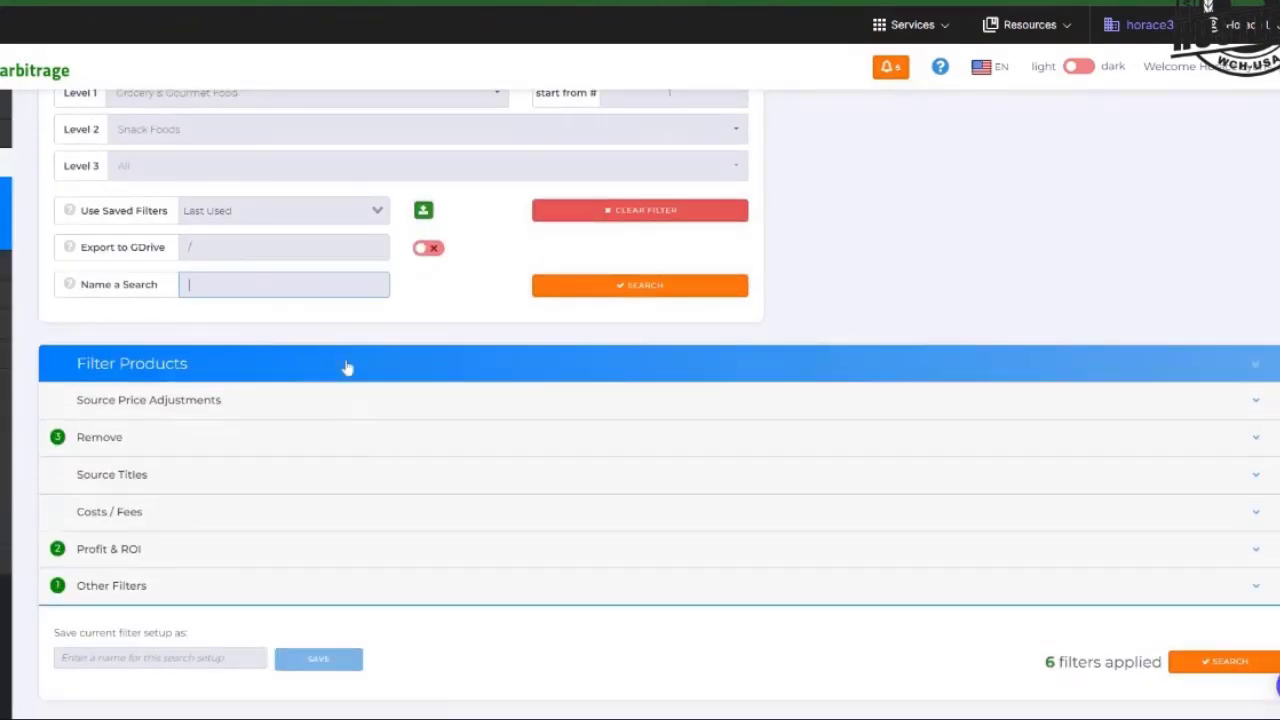
- Review Source Price Adjustments and Remove filters, keeping the rank period at Average 90 day
left_click(340, 410)
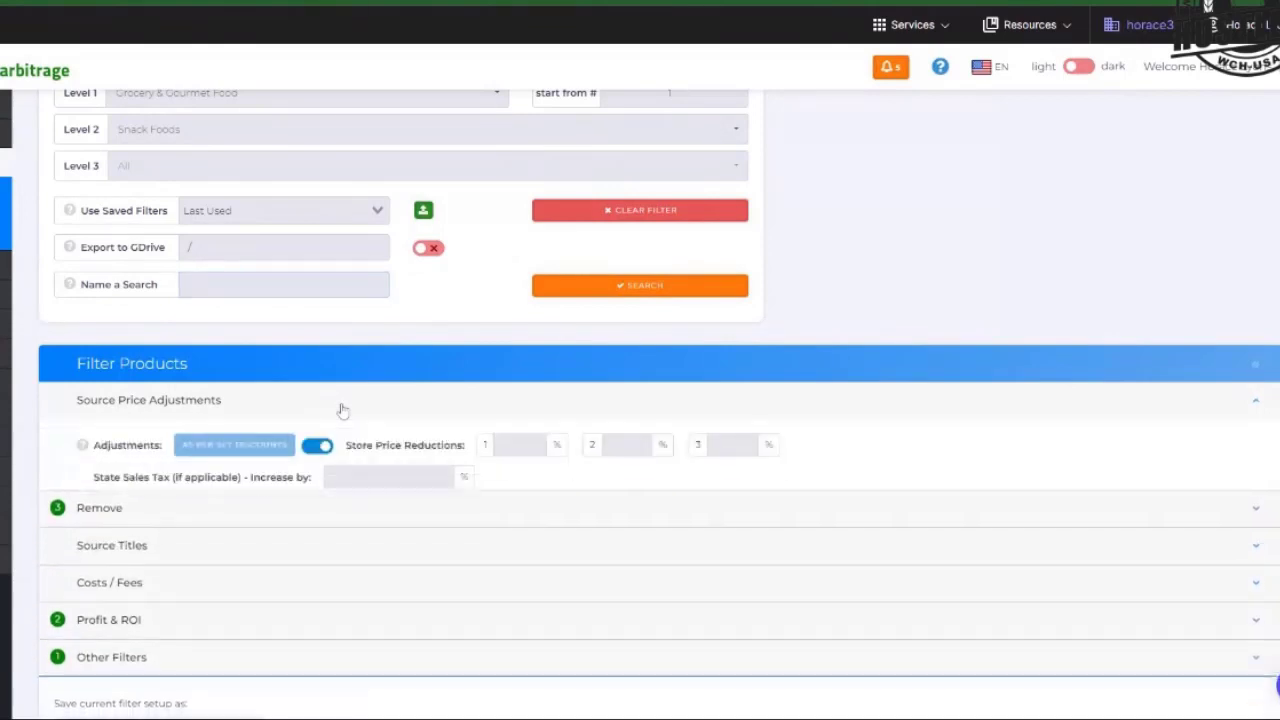
scroll(355, 430, "down", 1)
left_click(364, 438)
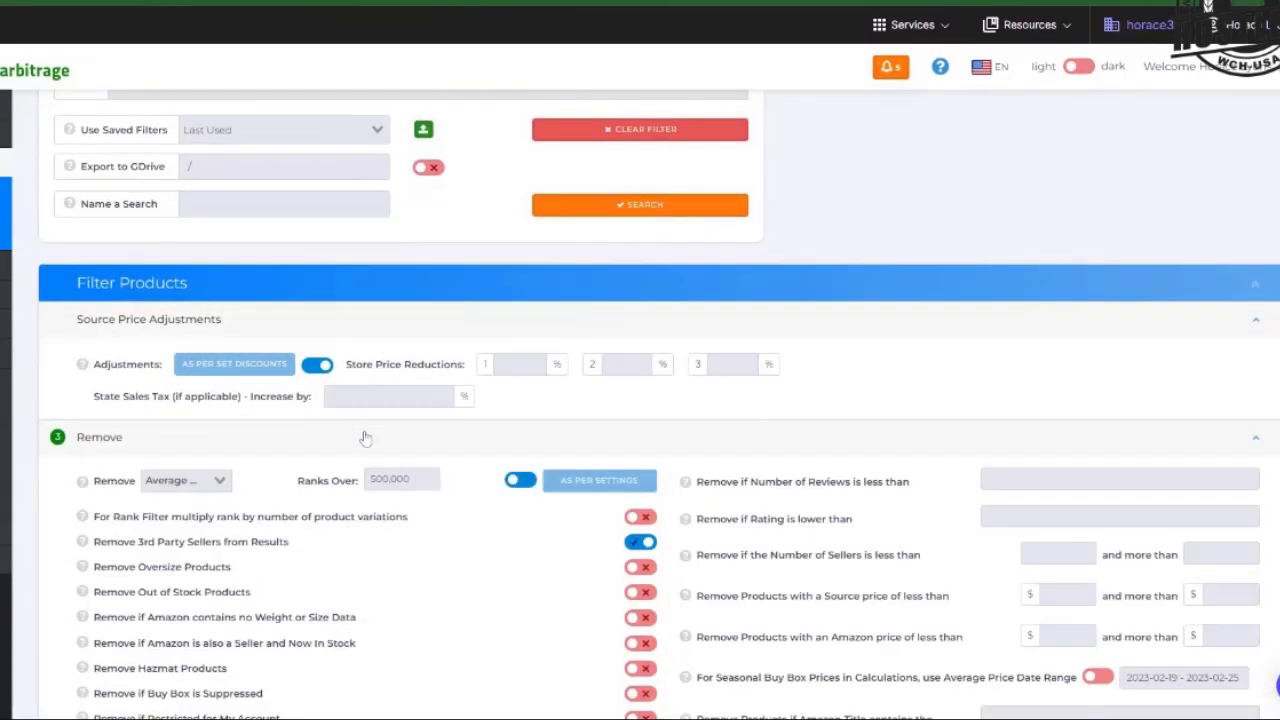
scroll(458, 390, "down", 2)
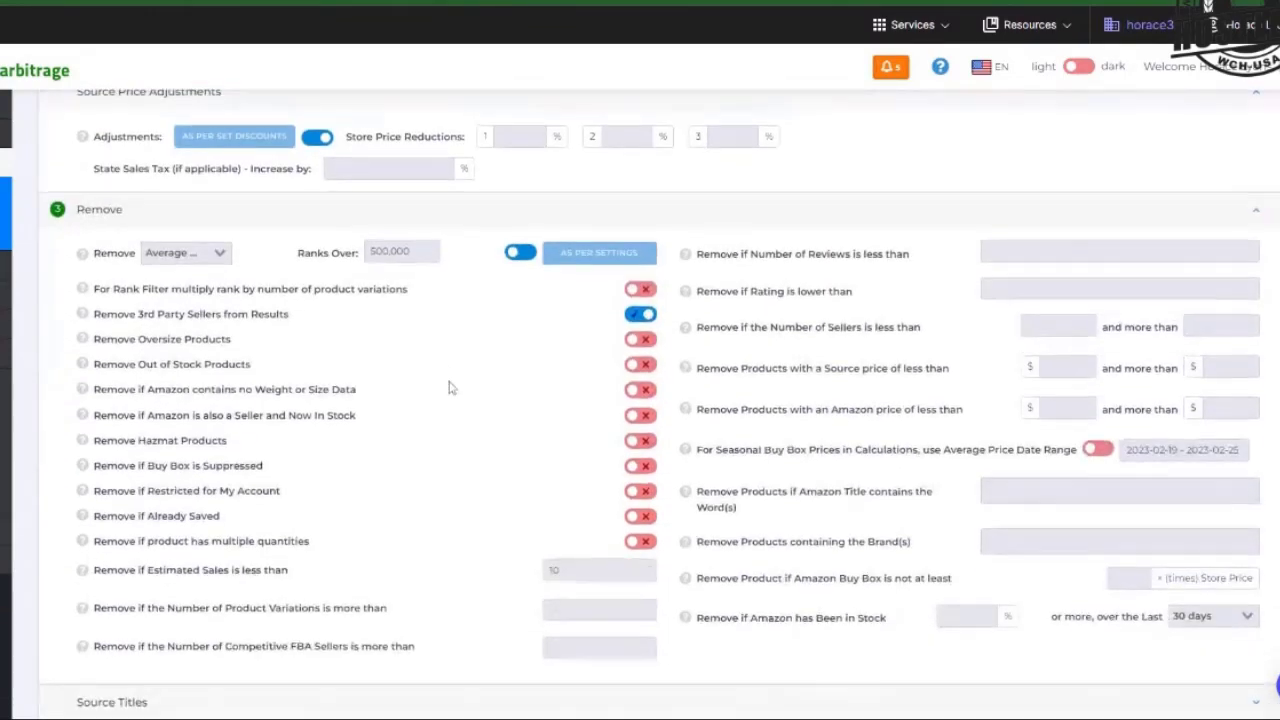
left_click(210, 254)
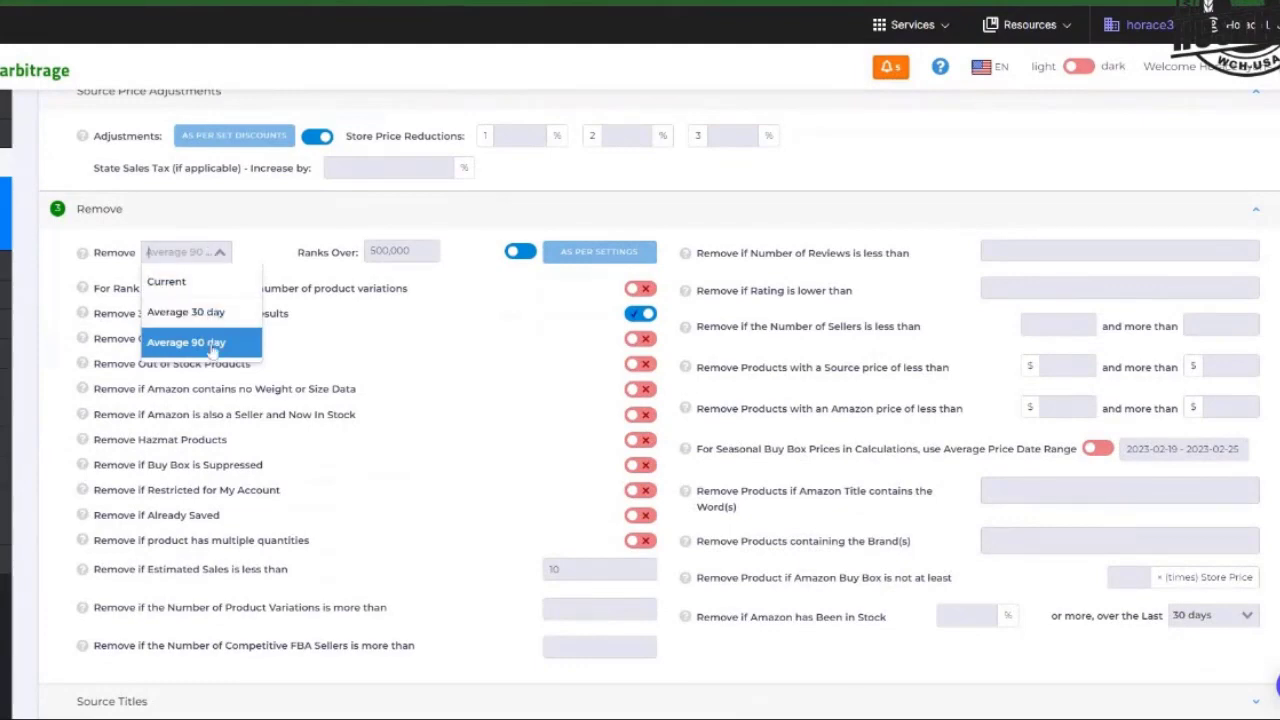
left_click(294, 212)
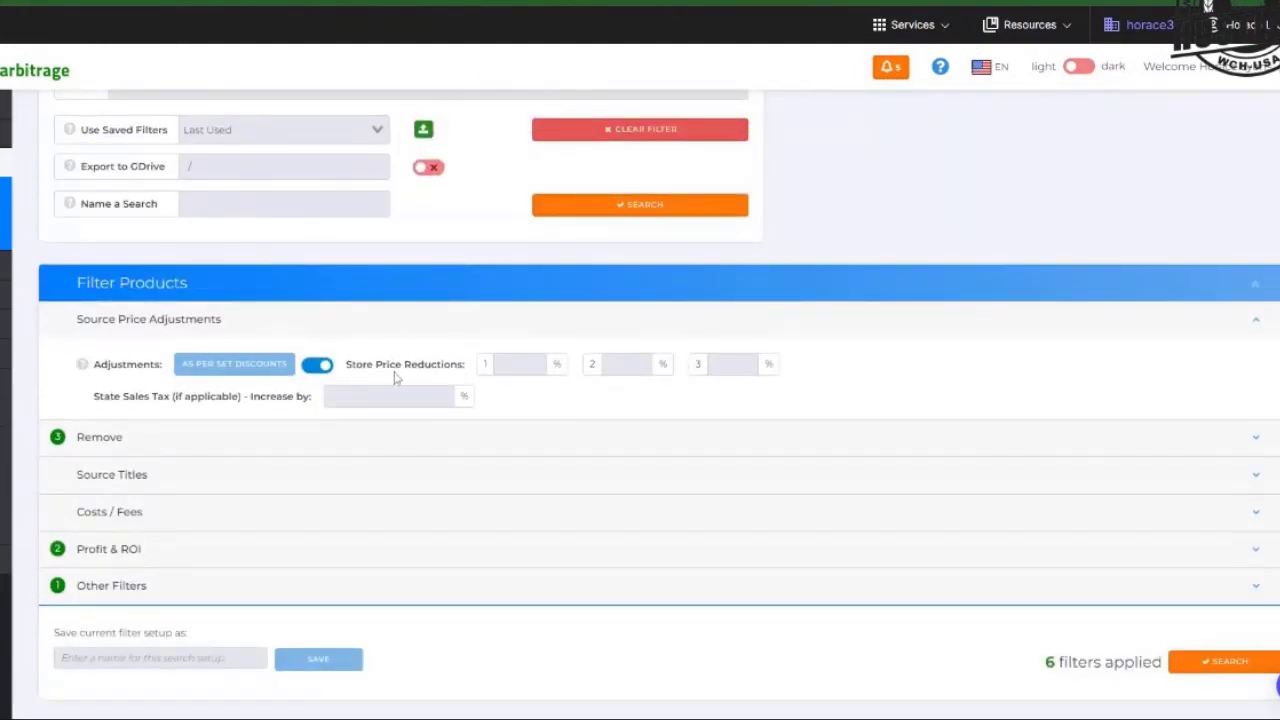
left_click(384, 444)
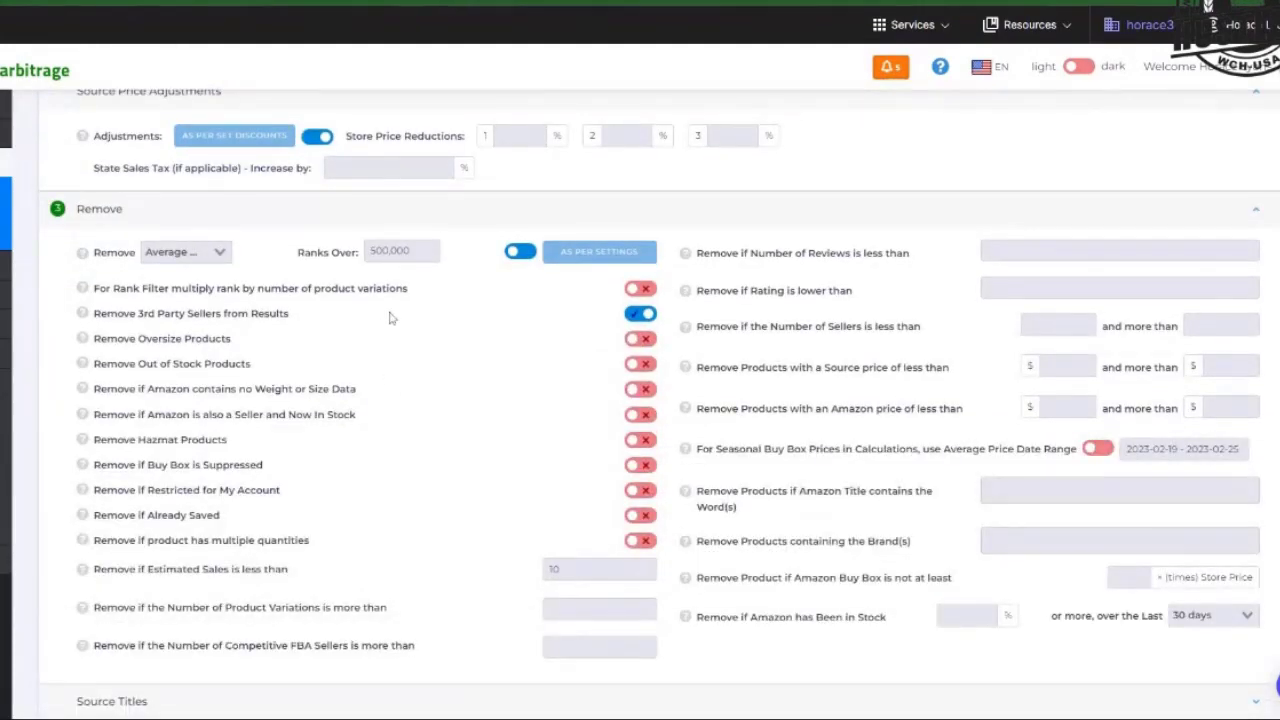
left_click(275, 215)
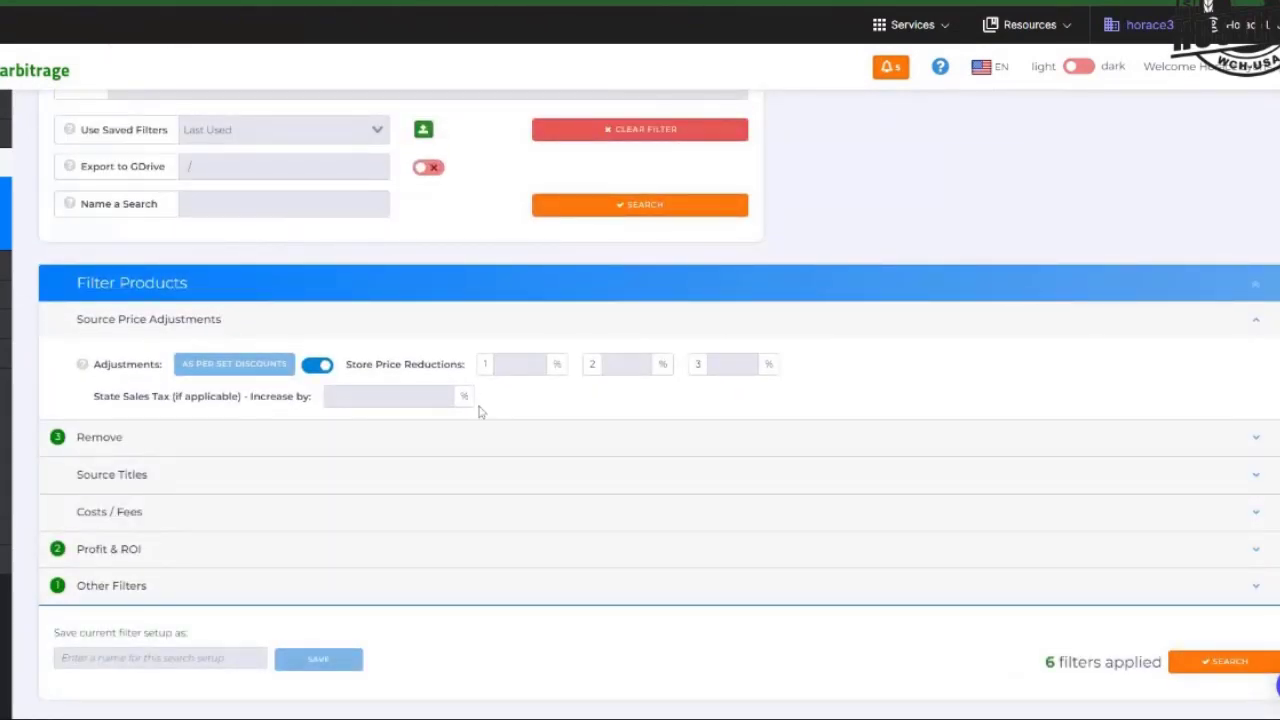
- Expand the Profit & ROI and Other Filters sections to check their thresholds
left_click(615, 553)
scroll(611, 540, "down", 1)
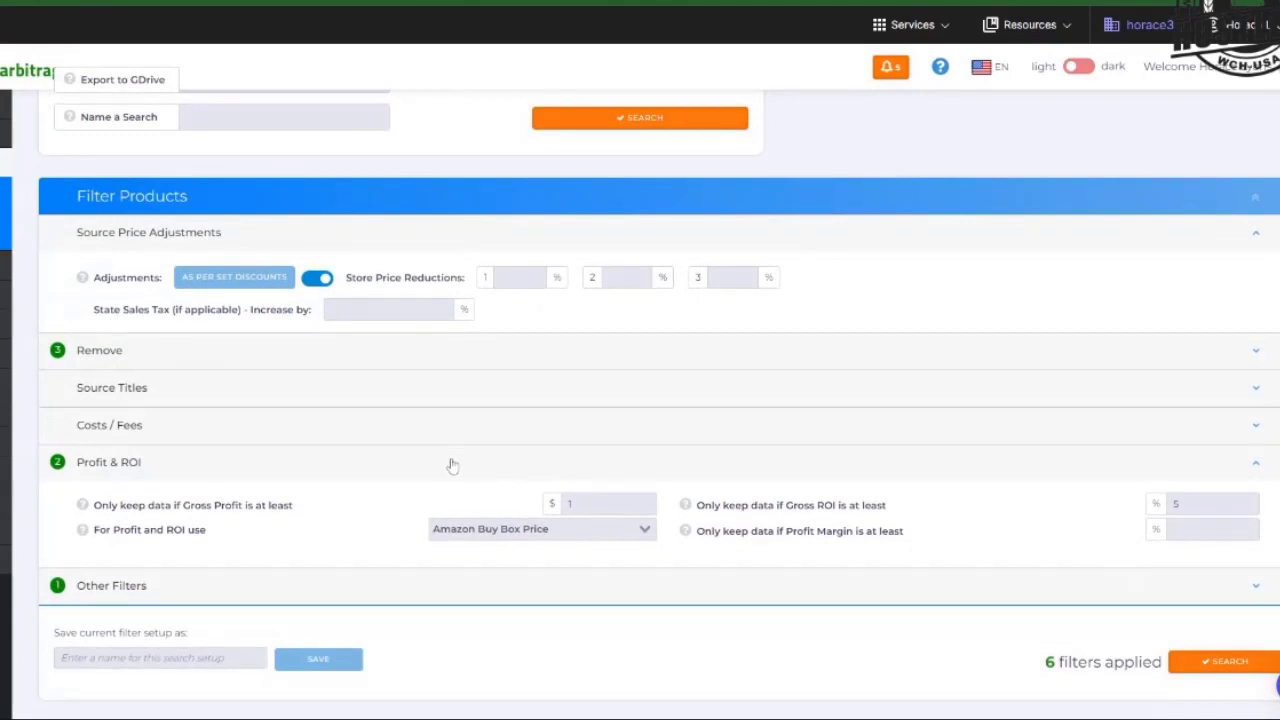
left_click(514, 592)
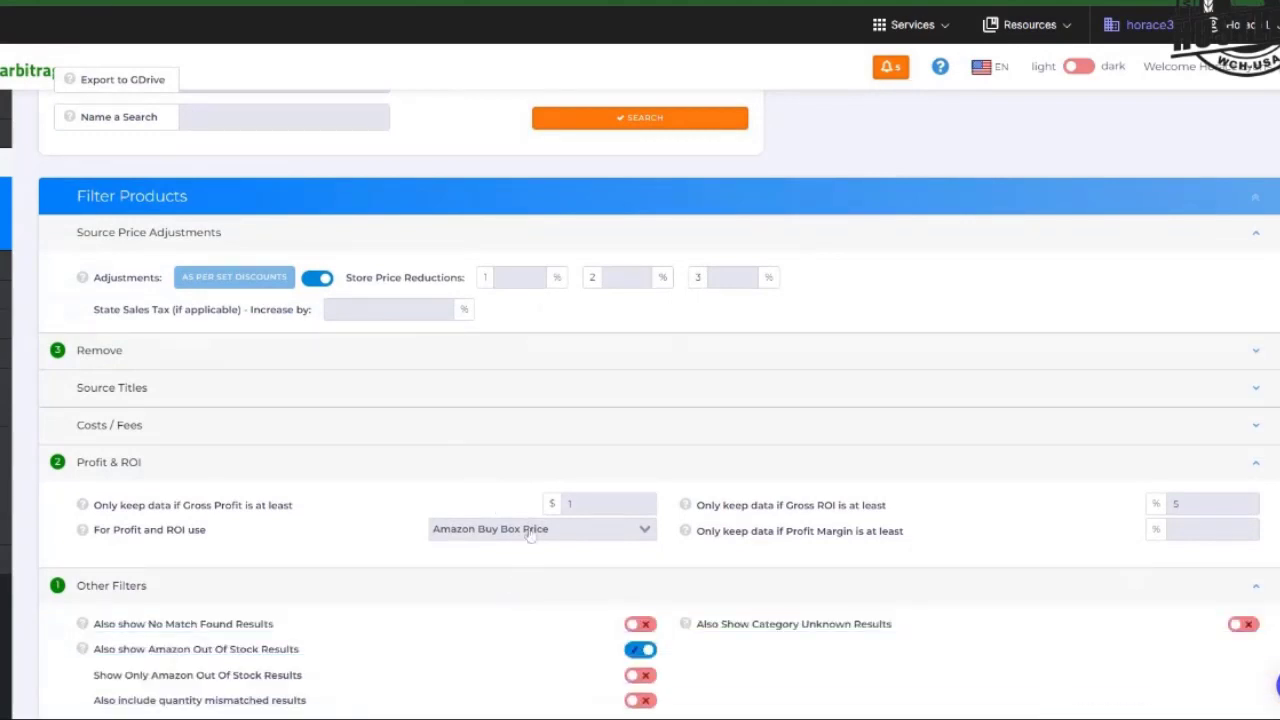
scroll(543, 517, "down", 1)
scroll(553, 505, "up", 6)
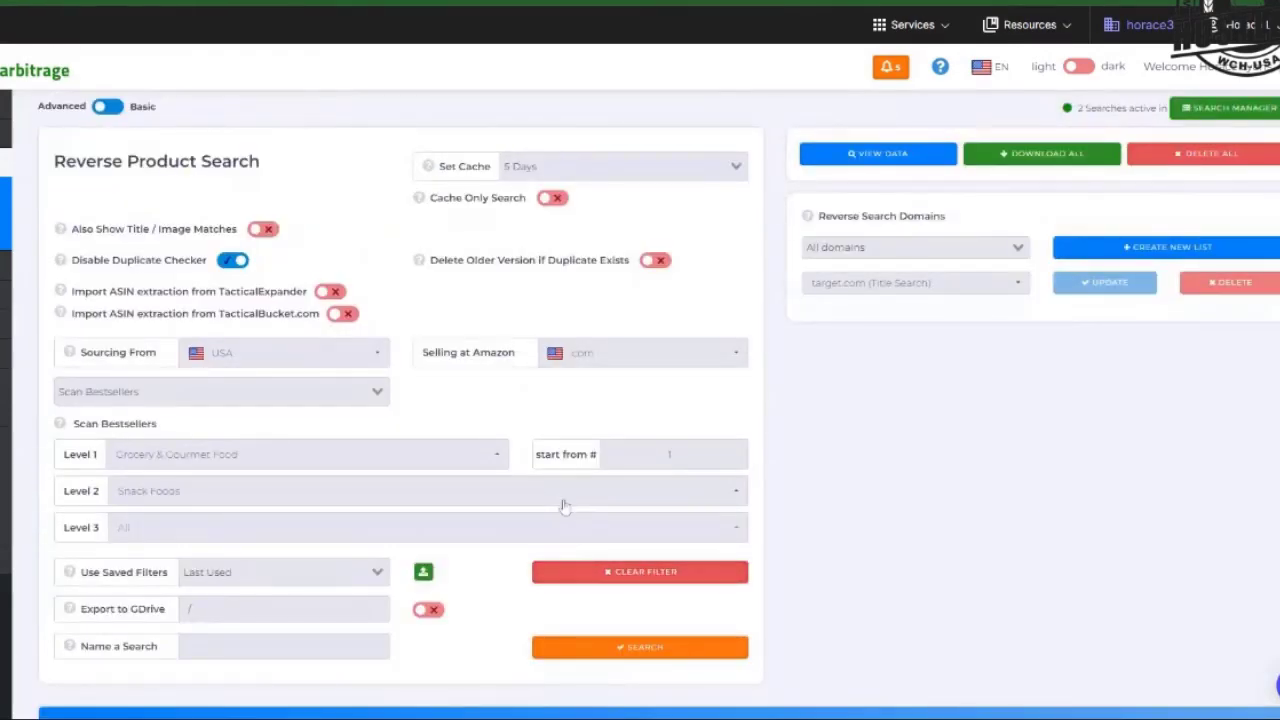